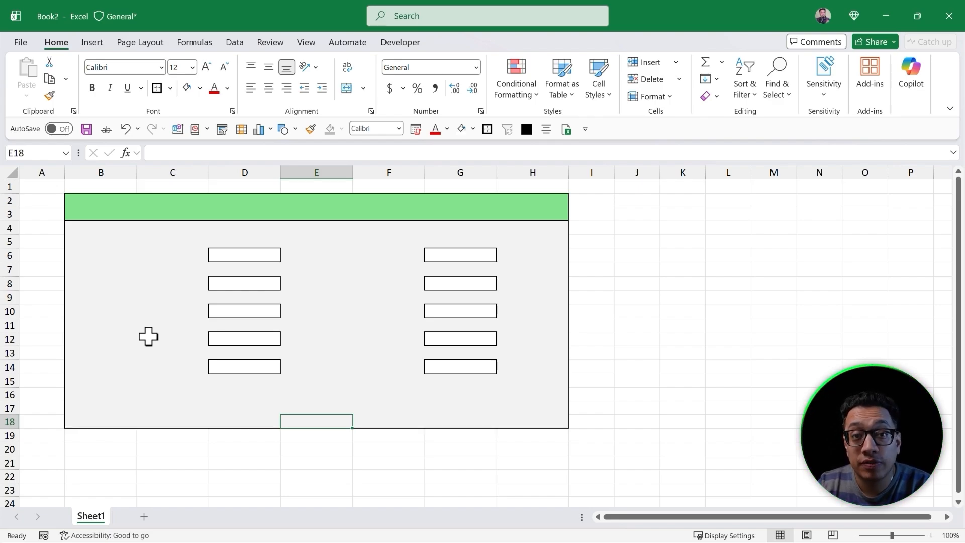
Step: Enter the labels Client ID, Client Name, Email Address, Industry and Team Count in column C beside the input boxes
click(181, 256)
key(ctrl+v)
click(172, 284)
key(ctrl+v)
click(172, 312)
key(ctrl+v)
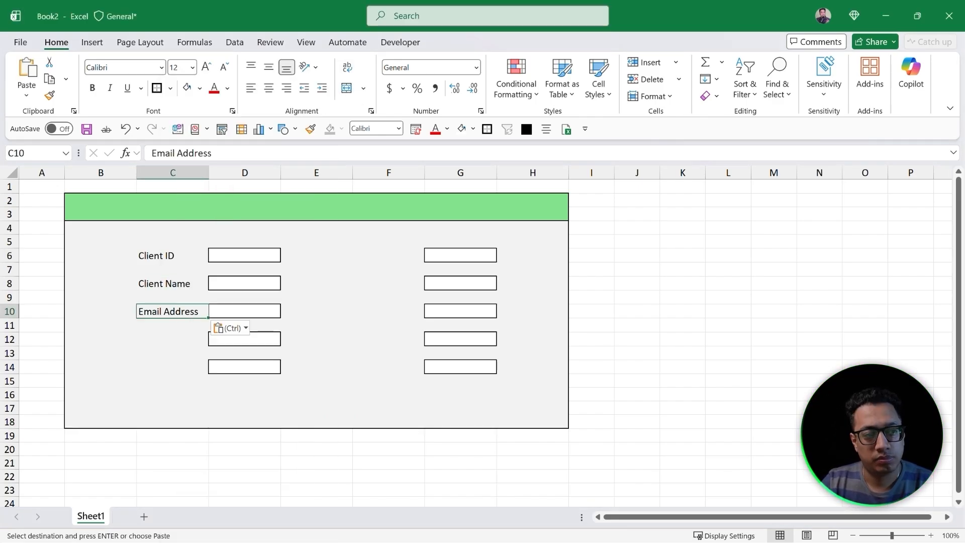
click(172, 339)
text(Industry)
Step: Label the second set of input boxes in column F: Key Challenges, Budget Range, Project Start Data, Reporting Frequency and Urgency Level
click(388, 311)
key(ctrl+v)
click(389, 340)
key(ctrl+v)
click(389, 367)
text(Urgency Level)
Step: Fit column F to its labels and narrow column E to a thin gap between the two halves
double_click(425, 173)
drag(353, 172, 296, 172)
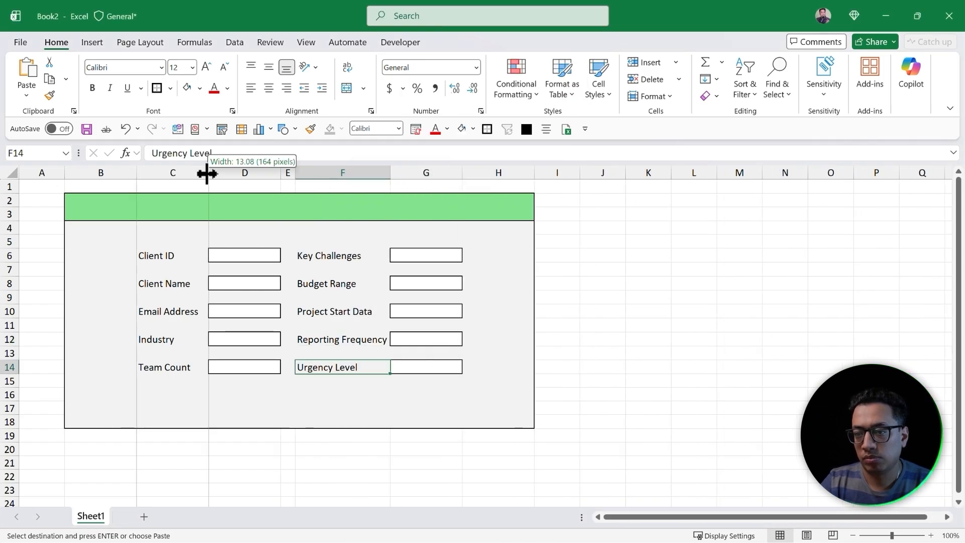
click(310, 457)
Step: Make the form's field labels bold
drag(172, 256, 181, 366)
key(ctrl+b)
click(256, 392)
Step: Narrow columns B and H to slim margins on either side of the form
drag(137, 174, 90, 176)
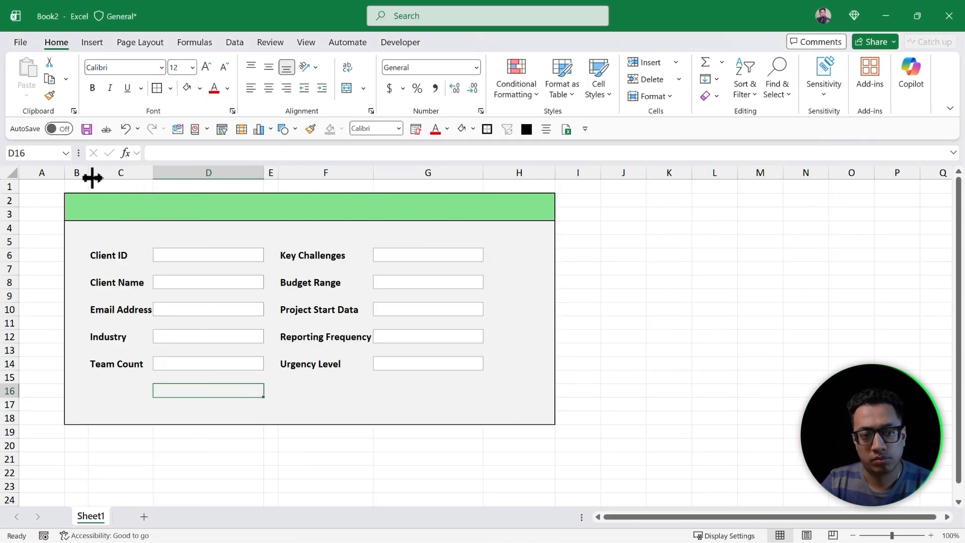
drag(555, 174, 517, 174)
click(326, 404)
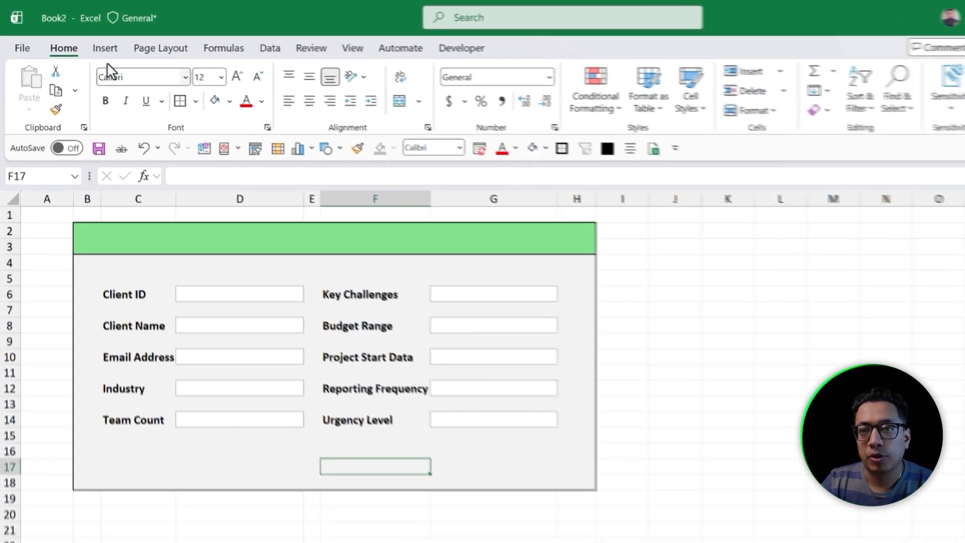
Step: Try out a plain black WordArt text object for the form title and undo it
click(92, 42)
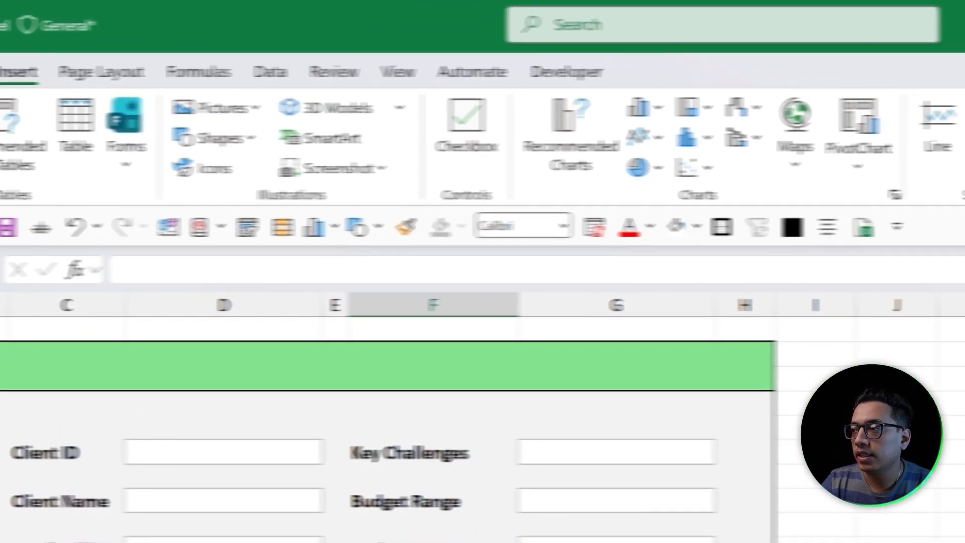
click(918, 132)
click(818, 264)
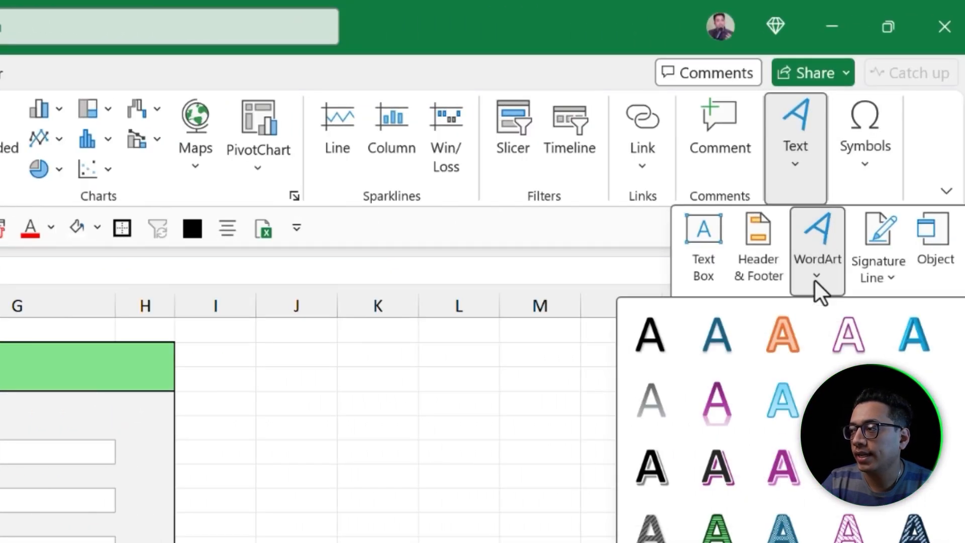
click(654, 339)
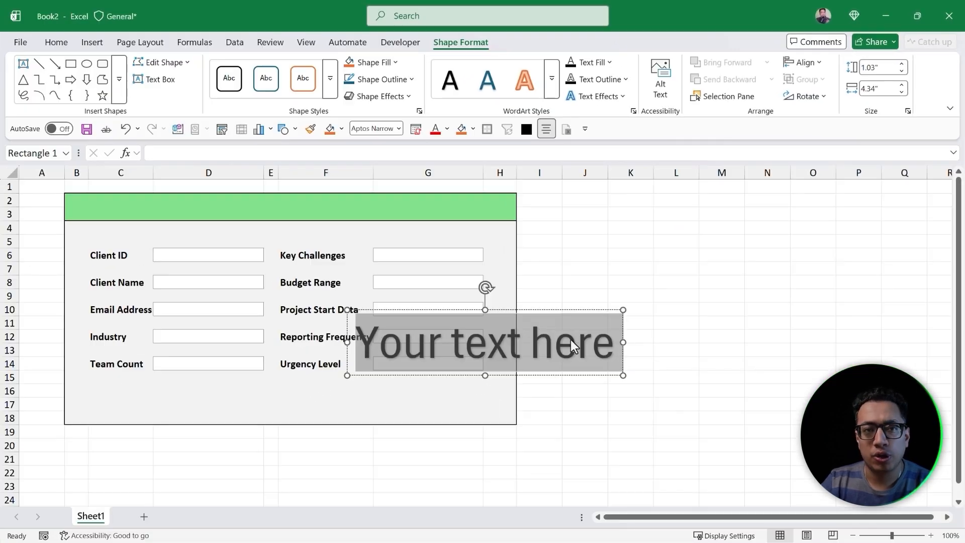
key(ctrl+z)
Step: Draw a text box inside the green header band, starting at column C, and enter Customer Onboarding Form
click(92, 42)
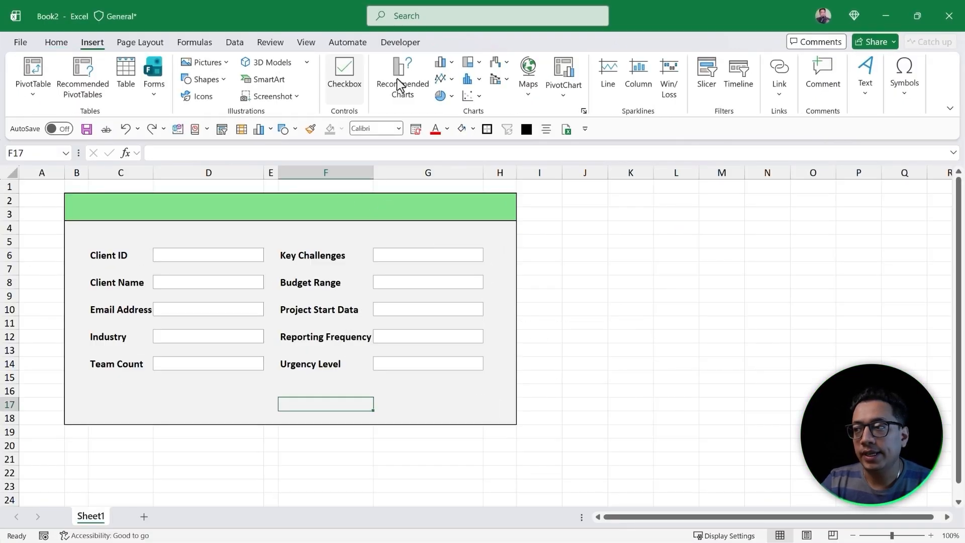
click(866, 80)
click(821, 143)
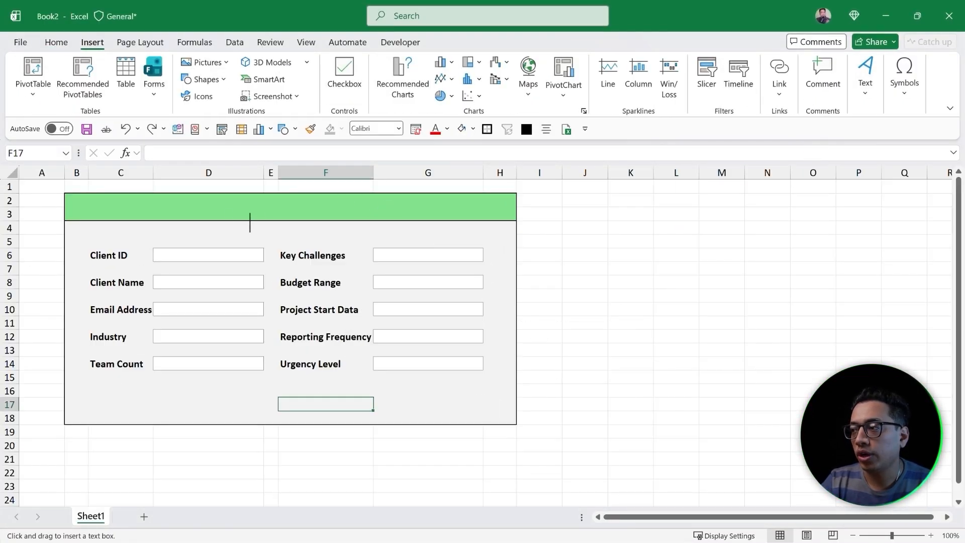
click(95, 201)
drag(107, 209, 279, 210)
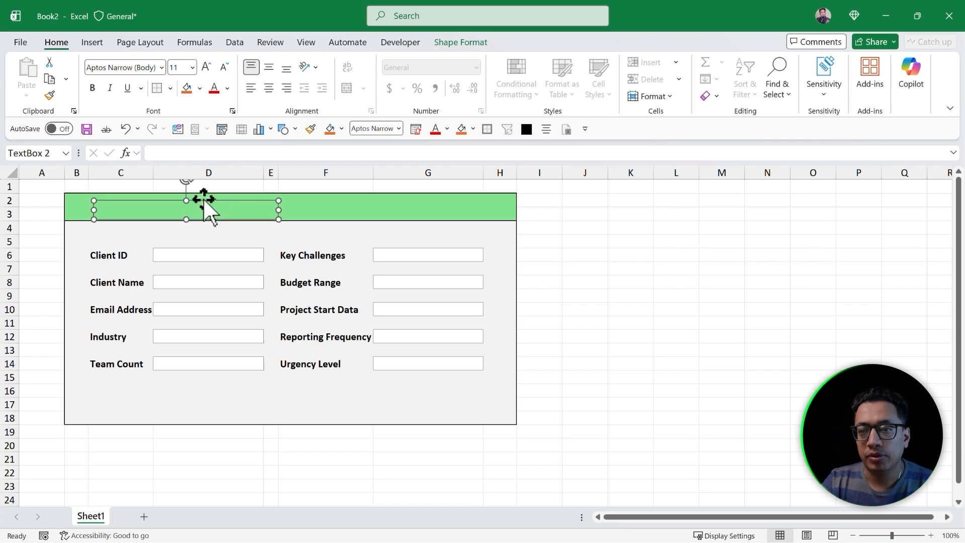
drag(203, 199, 200, 196)
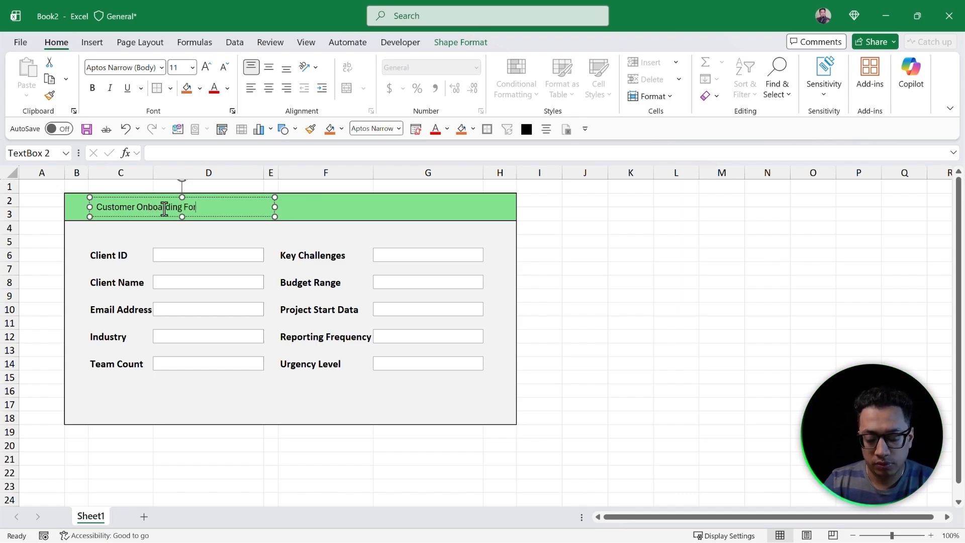
Step: Format the whole title text in Calibri at size 28
key(ctrl+a)
click(137, 71)
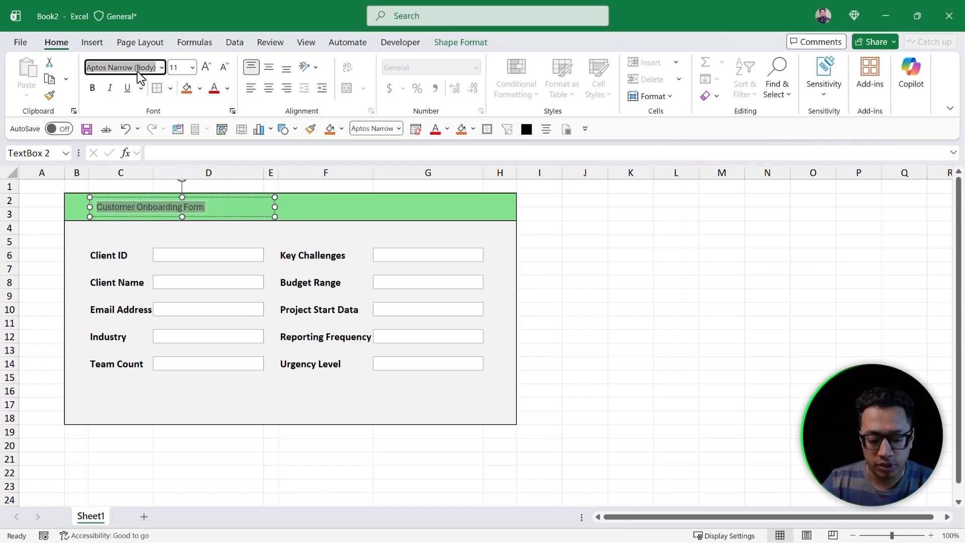
text(Calibri)
key(Return)
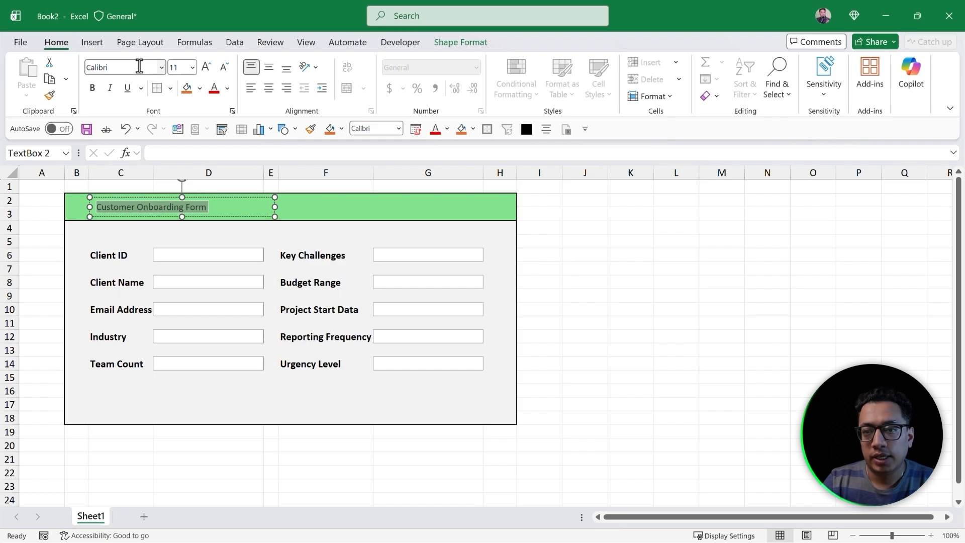
click(207, 67)
click(206, 67)
click(206, 67)
click(206, 67)
click(206, 67)
click(206, 67)
click(207, 67)
click(206, 68)
click(206, 68)
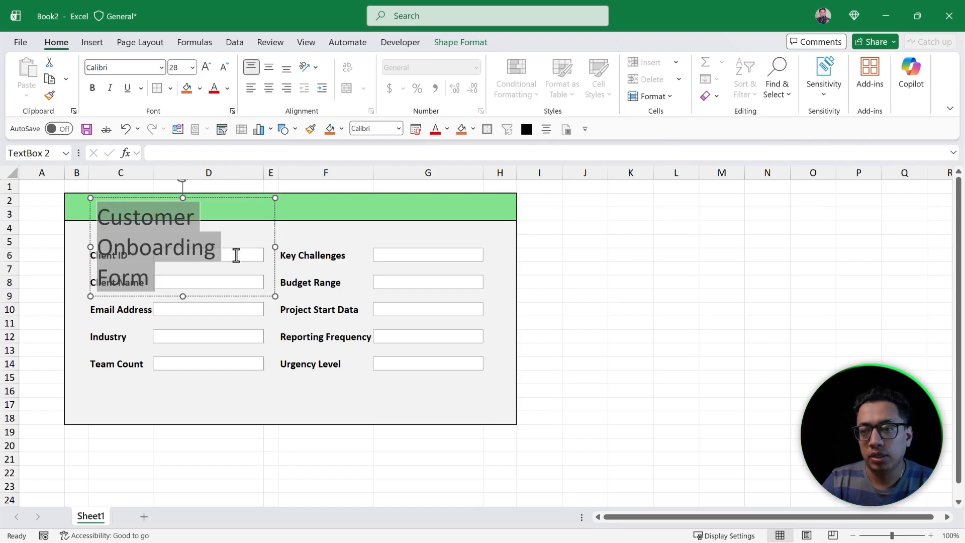
Step: Widen the title text box to hold one line within the green band, and make its text bold
drag(278, 246, 410, 230)
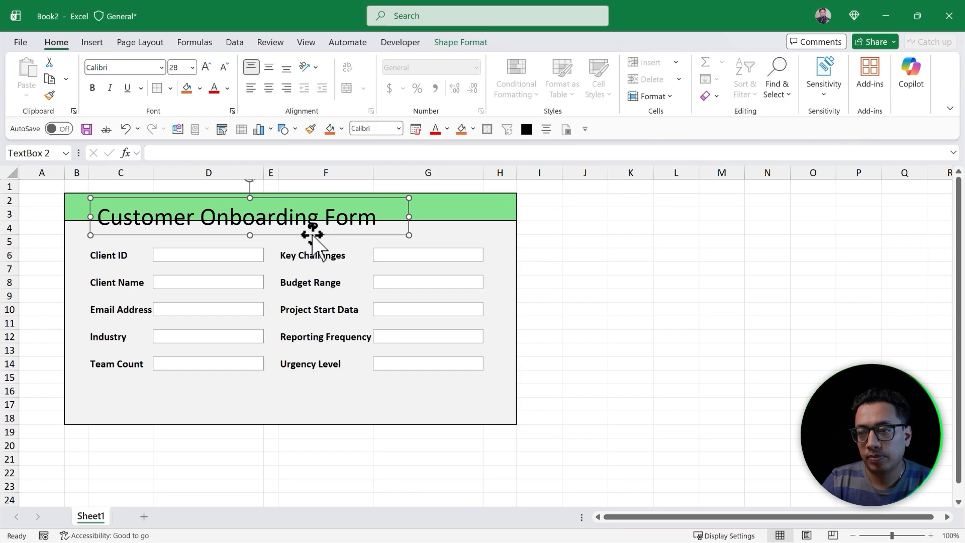
drag(313, 235, 310, 225)
click(285, 209)
key(ctrl+a)
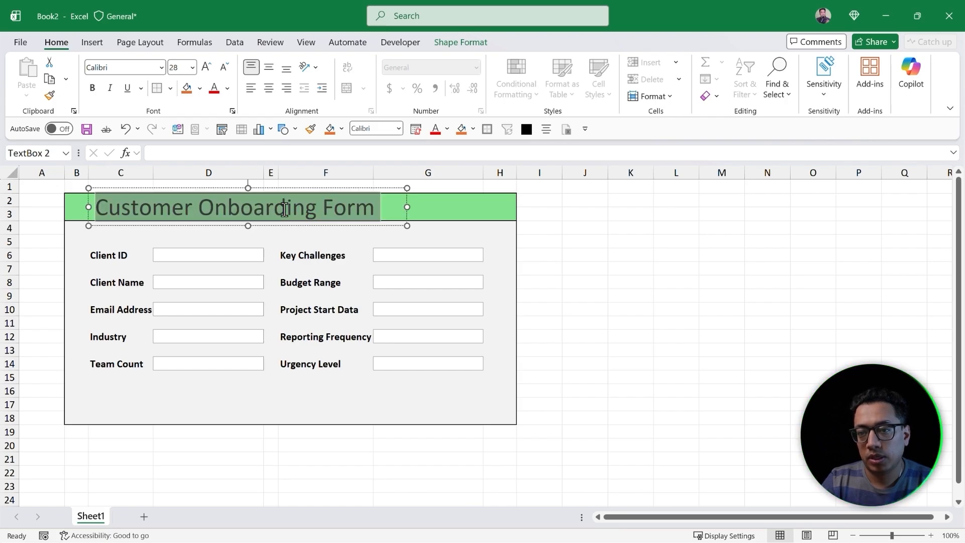
key(ctrl+b)
click(77, 268)
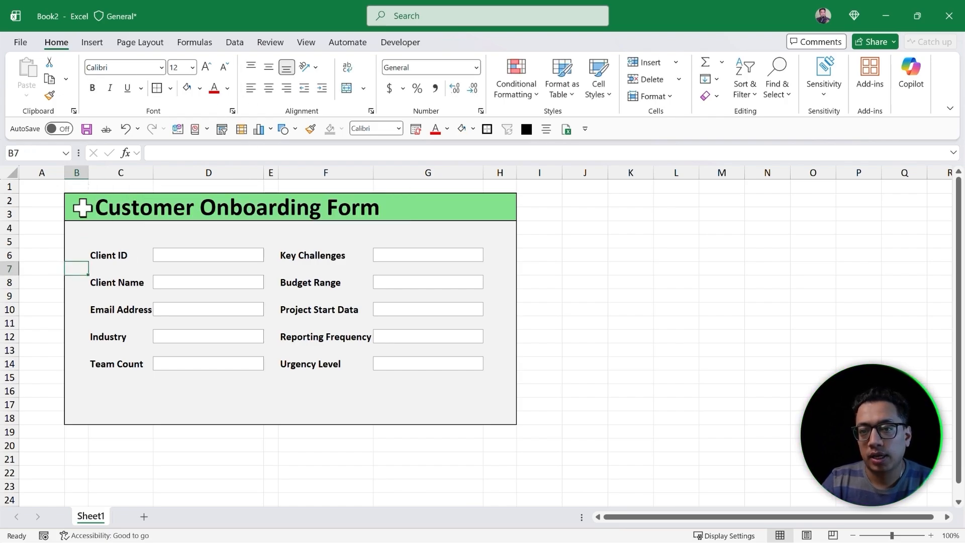
Step: Resize the title text box so that it fits the height of the green header band
click(229, 211)
drag(248, 226, 248, 219)
drag(248, 188, 247, 187)
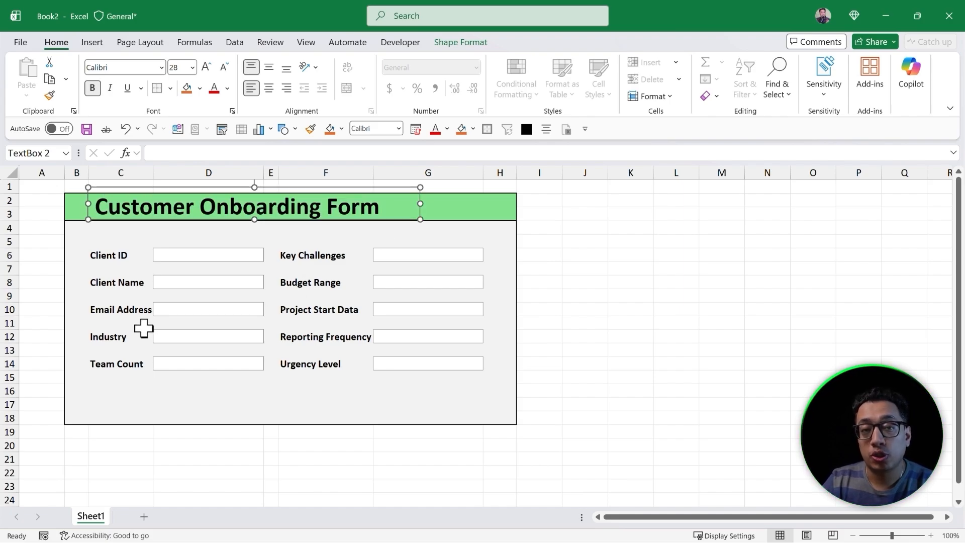
click(109, 404)
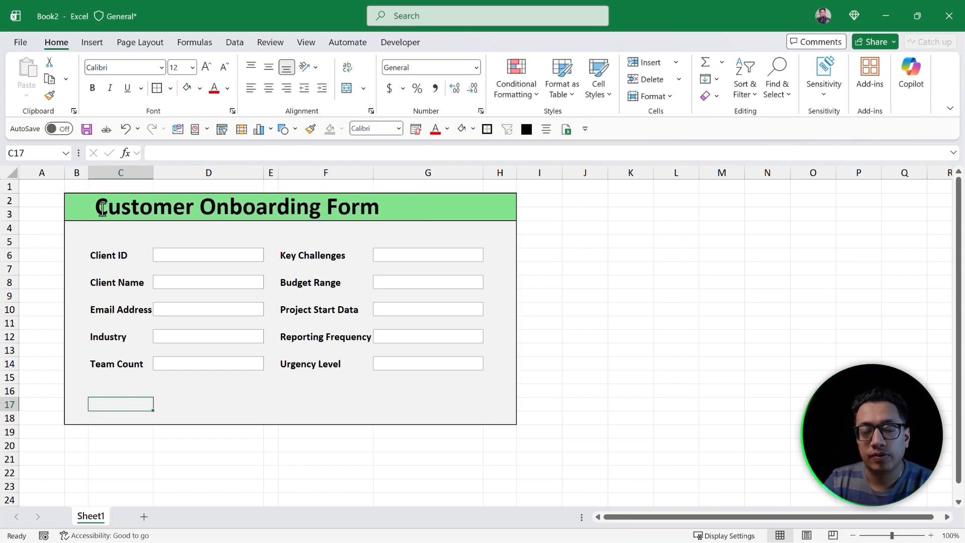
Step: Search the stock icons for "user" and insert the solid black person bust icon at cell B3
click(77, 213)
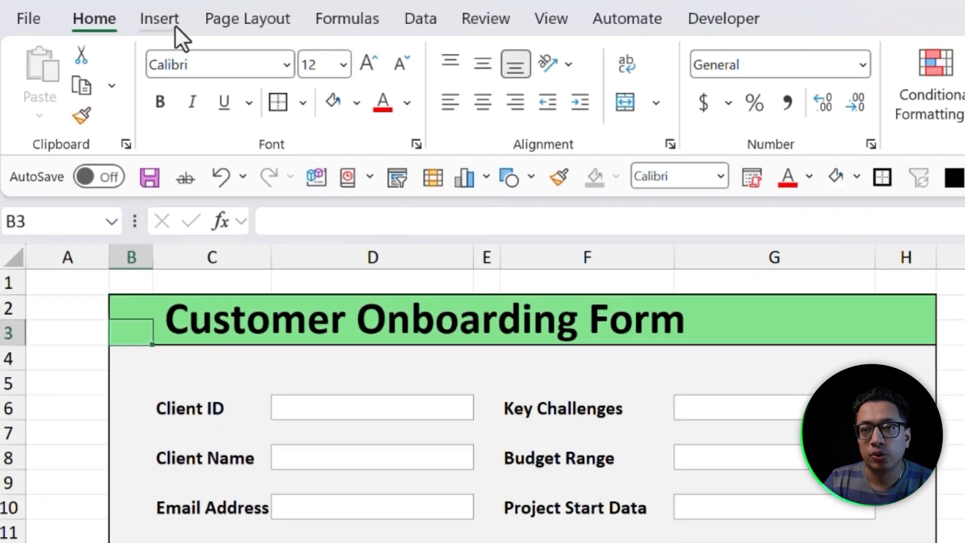
click(170, 23)
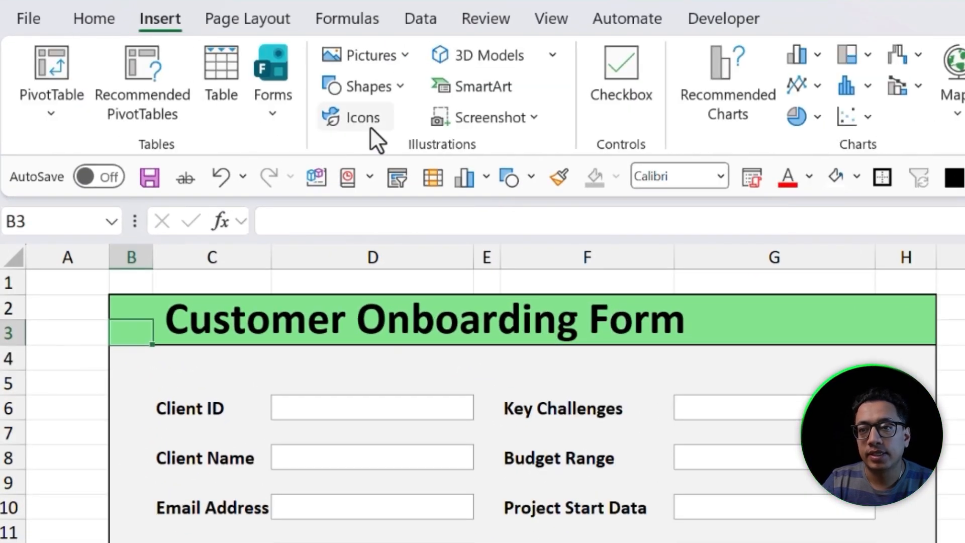
click(358, 116)
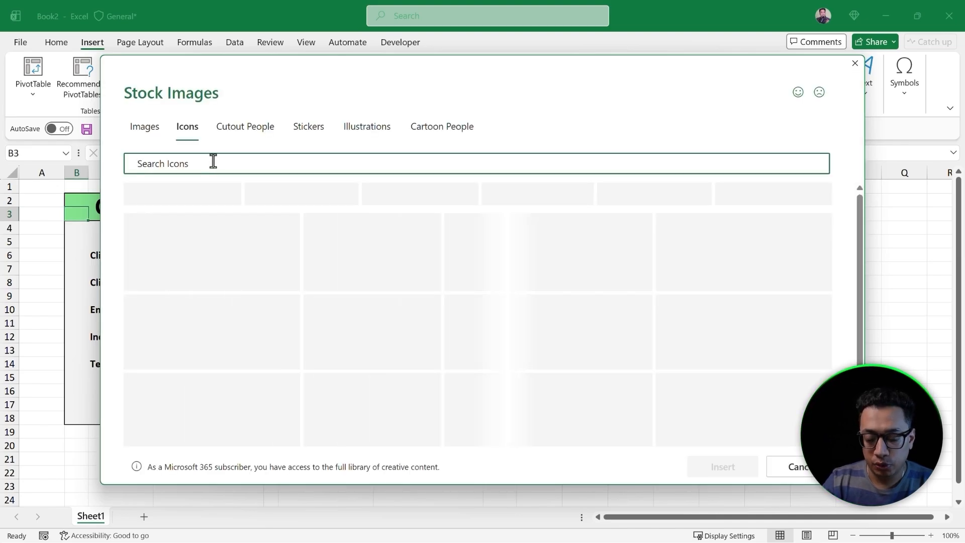
text(p)
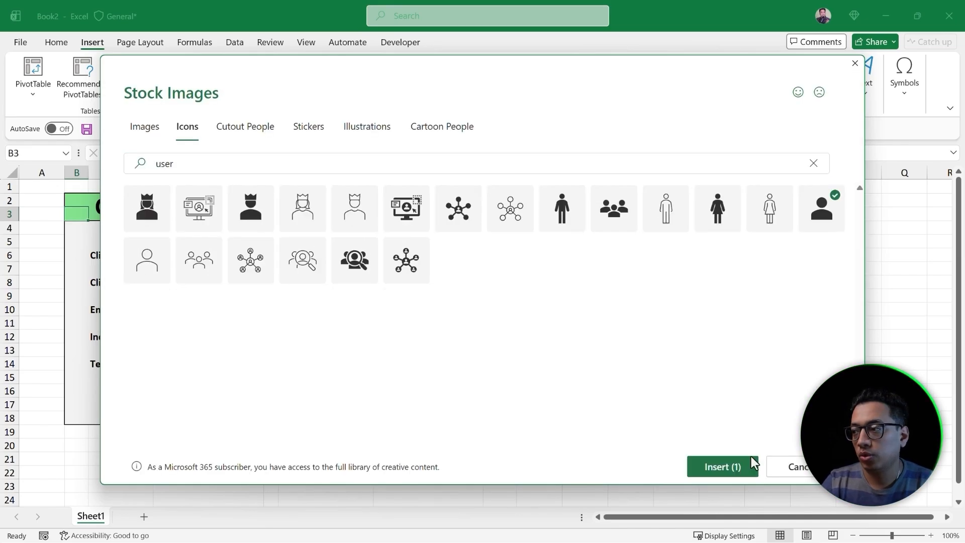
click(749, 464)
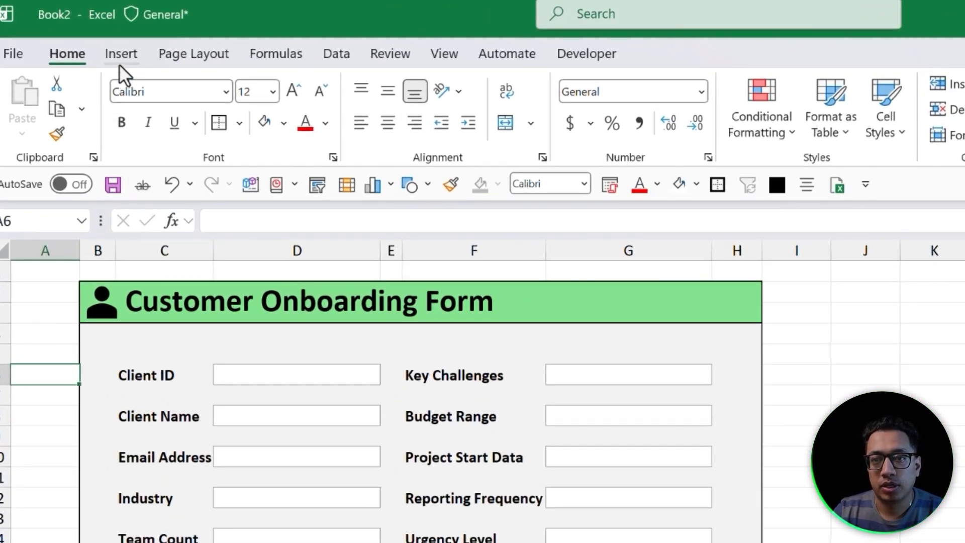
Step: Draw a rounded rectangle about 0.4" high and 1.33" wide below the Team Count row
click(119, 64)
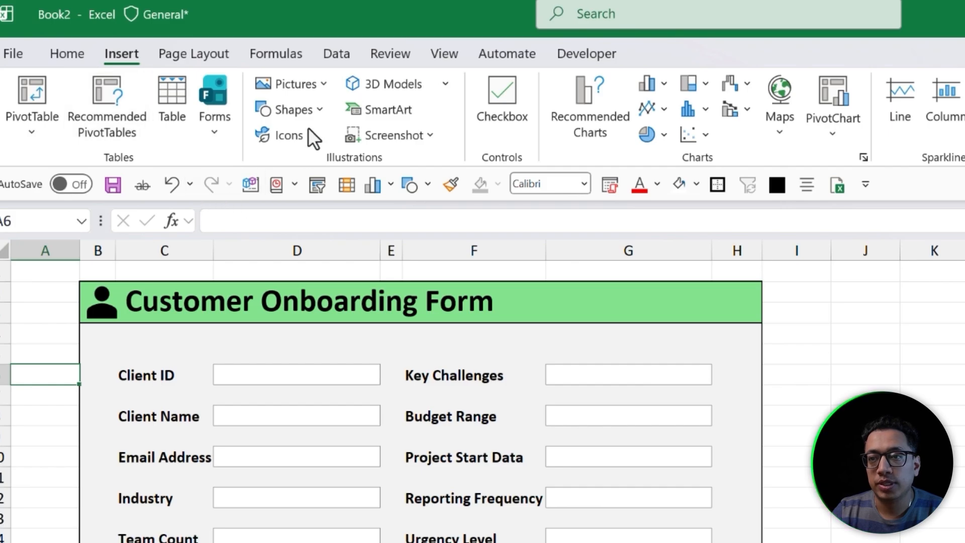
click(293, 110)
click(295, 326)
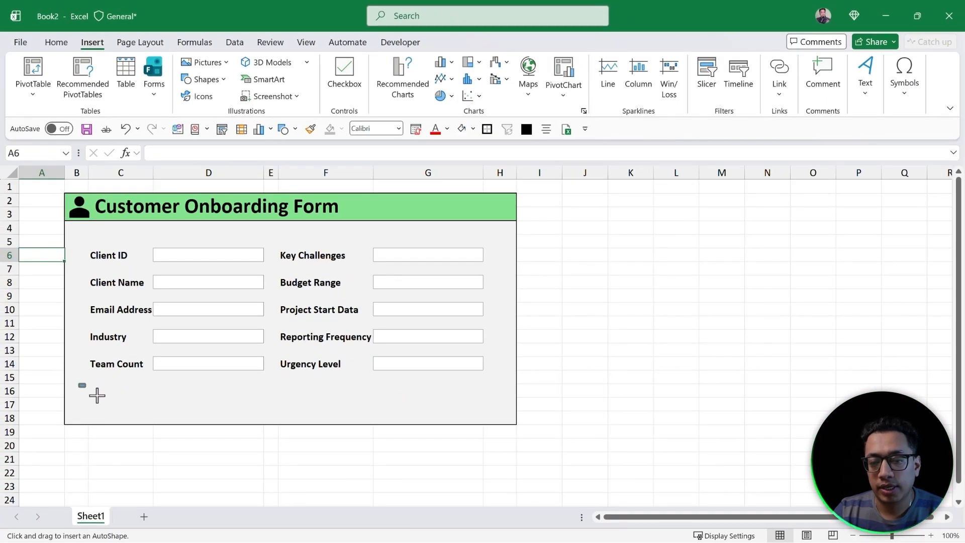
drag(97, 396, 164, 410)
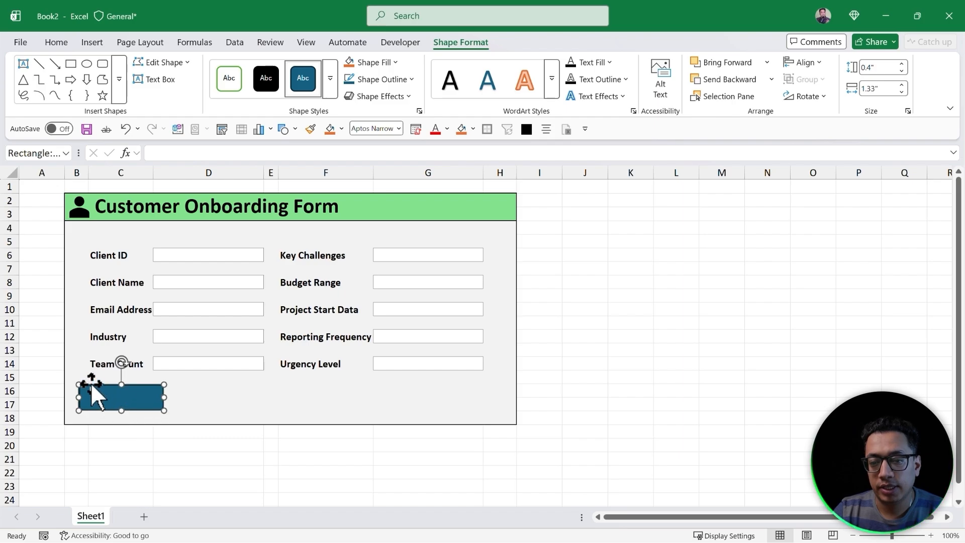
Step: Duplicate the rounded rectangle to form a row of four buttons along the form's lower edge
drag(87, 392, 87, 392)
drag(164, 400, 424, 407)
click(373, 445)
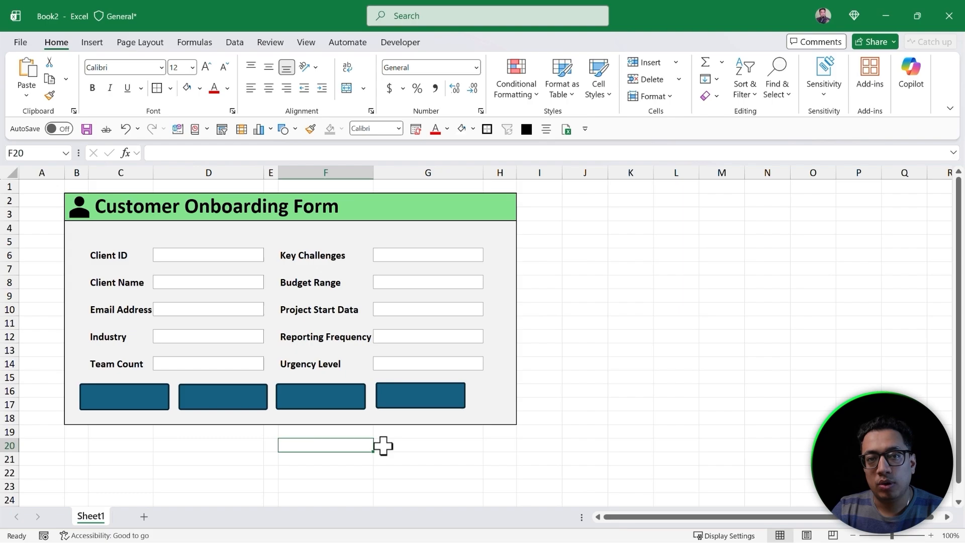
Step: Select all four button rectangles and align them by their middles
click(405, 403)
ctrl+click(308, 405)
ctrl+click(201, 402)
ctrl+click(151, 402)
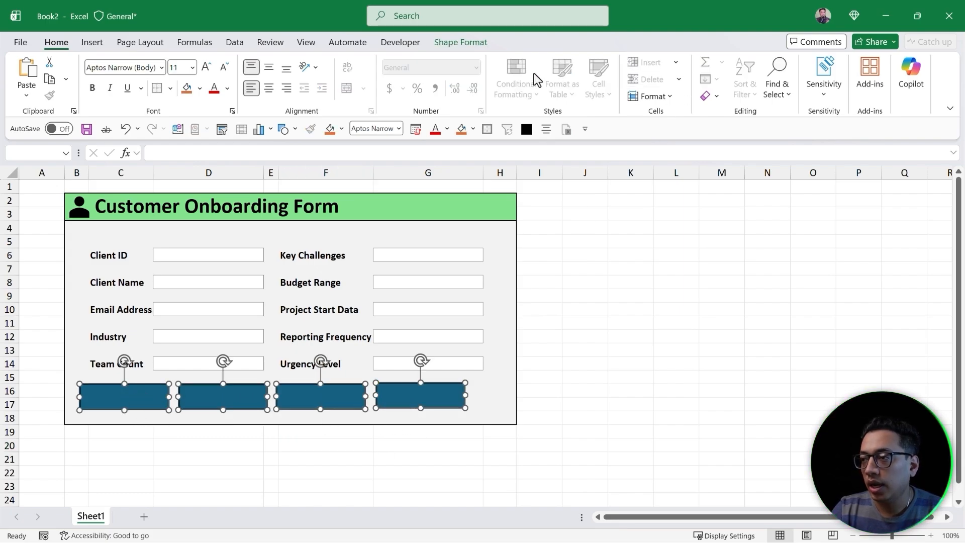
click(460, 42)
click(806, 63)
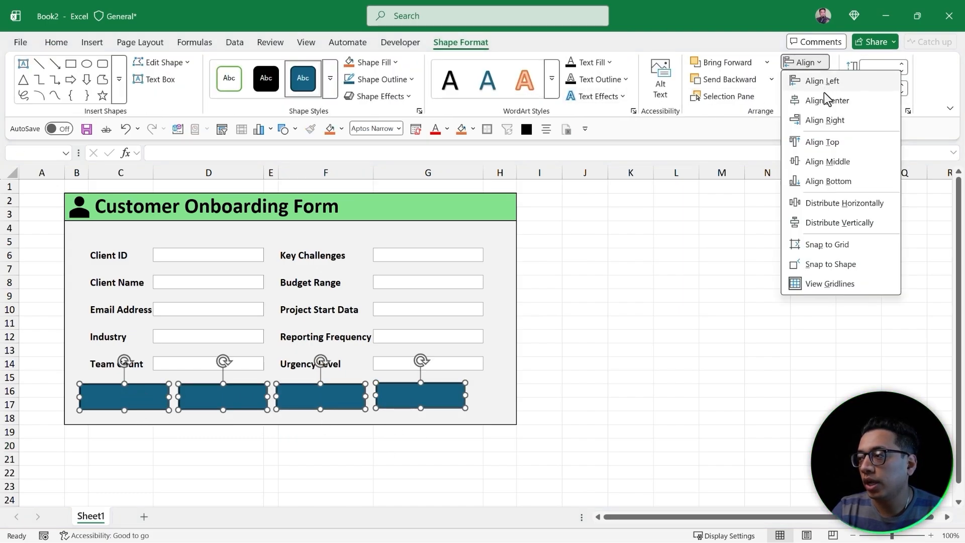
click(821, 162)
Step: Distribute the four button rectangles horizontally and shift the row slightly to centre it in the form
click(809, 63)
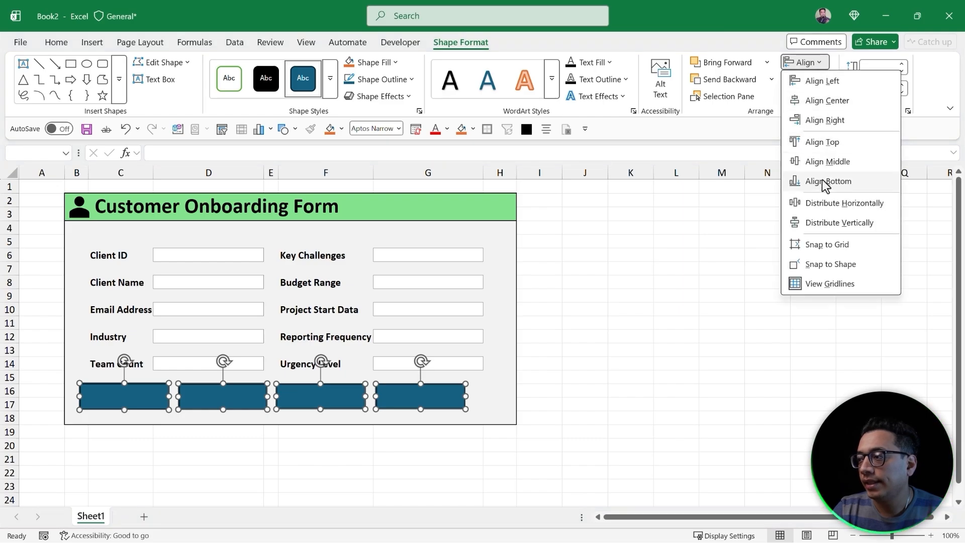
click(828, 206)
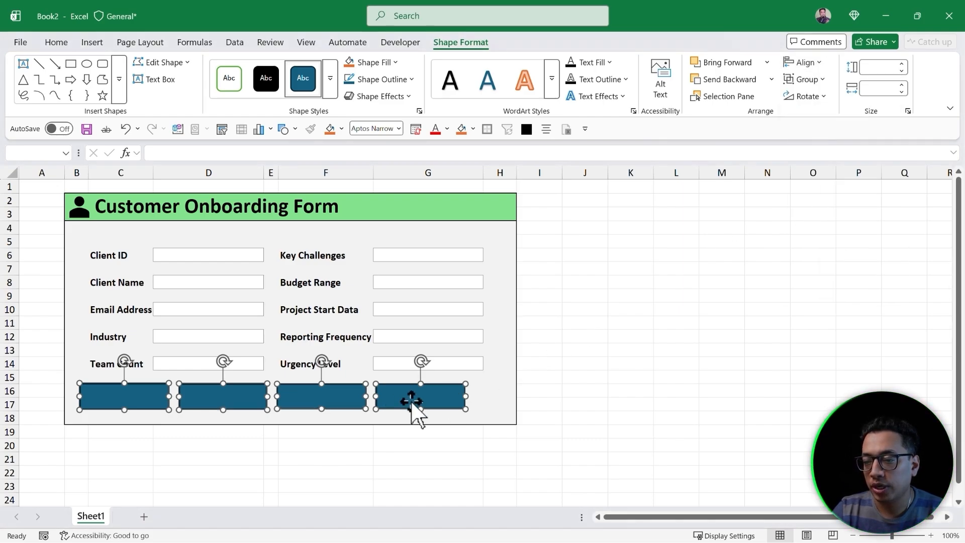
drag(406, 398, 416, 397)
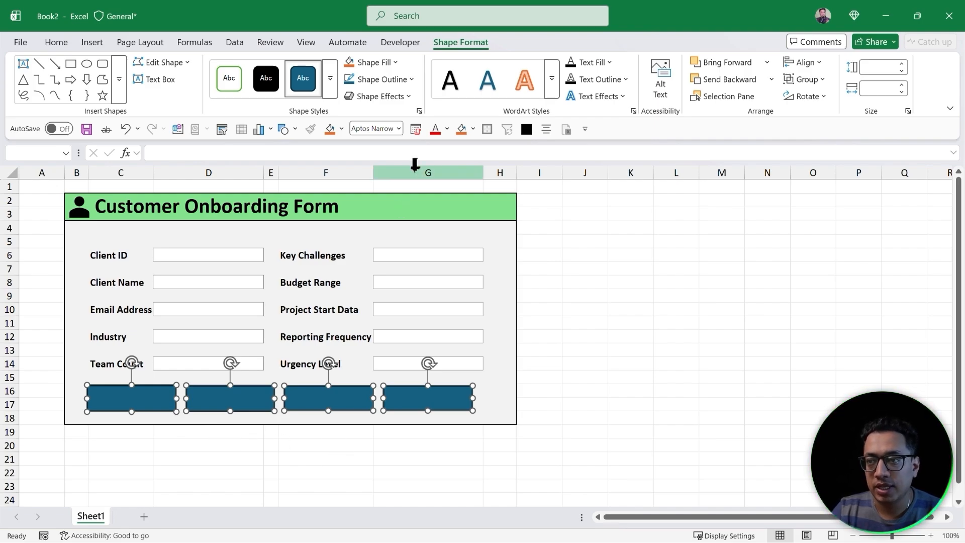
Step: Fill the four form buttons with the header's light green and give them a black outline
click(410, 83)
click(463, 221)
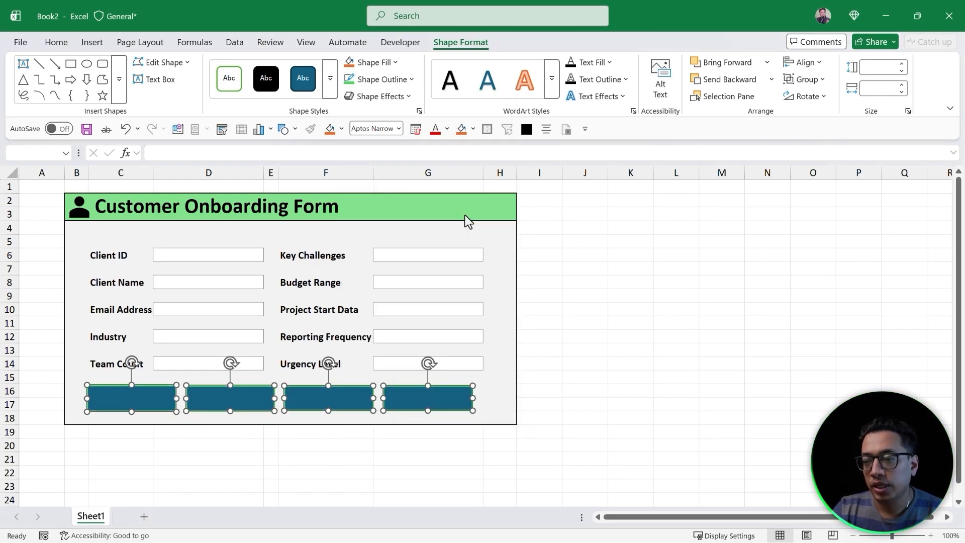
click(373, 62)
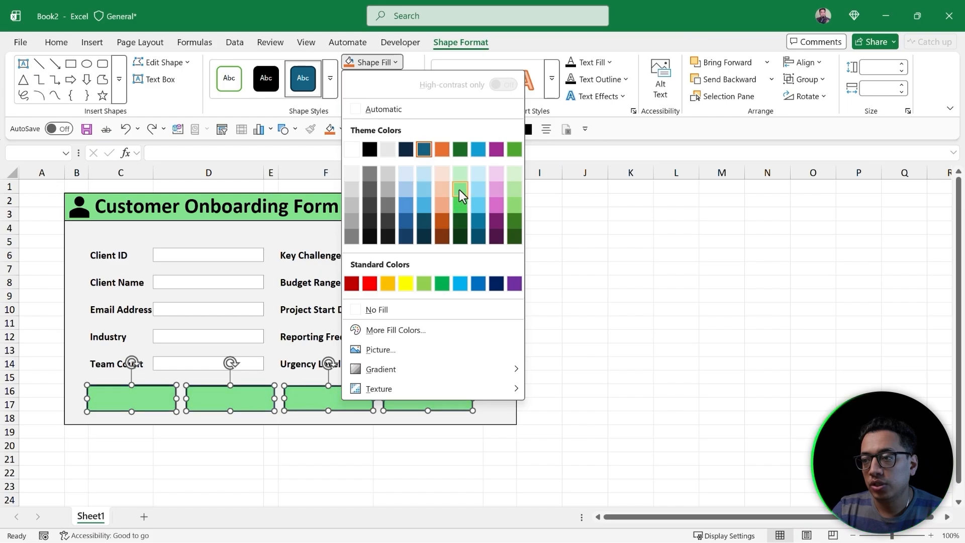
click(460, 189)
click(398, 80)
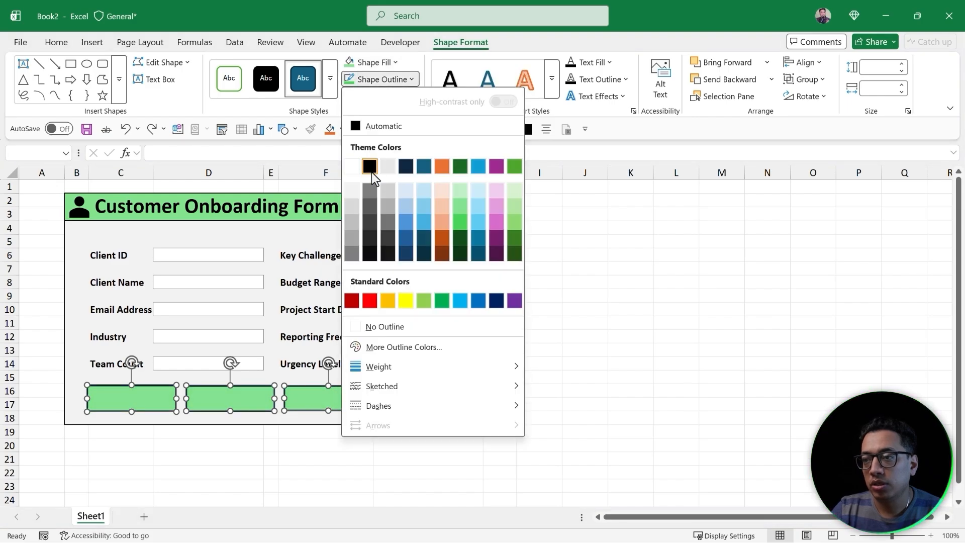
click(369, 256)
Step: Apply an outer shadow preset offset to the bottom right to the four buttons
click(397, 97)
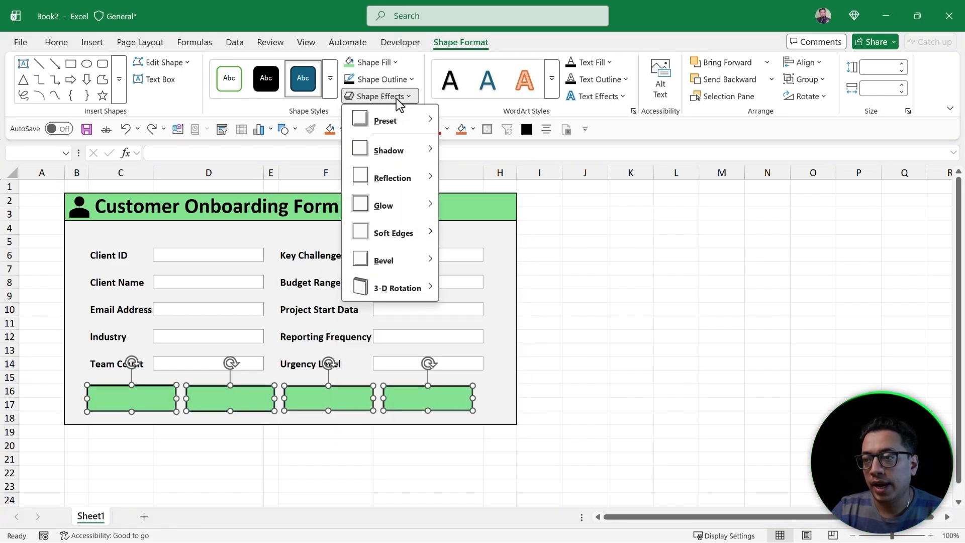
mouse_move(397, 150)
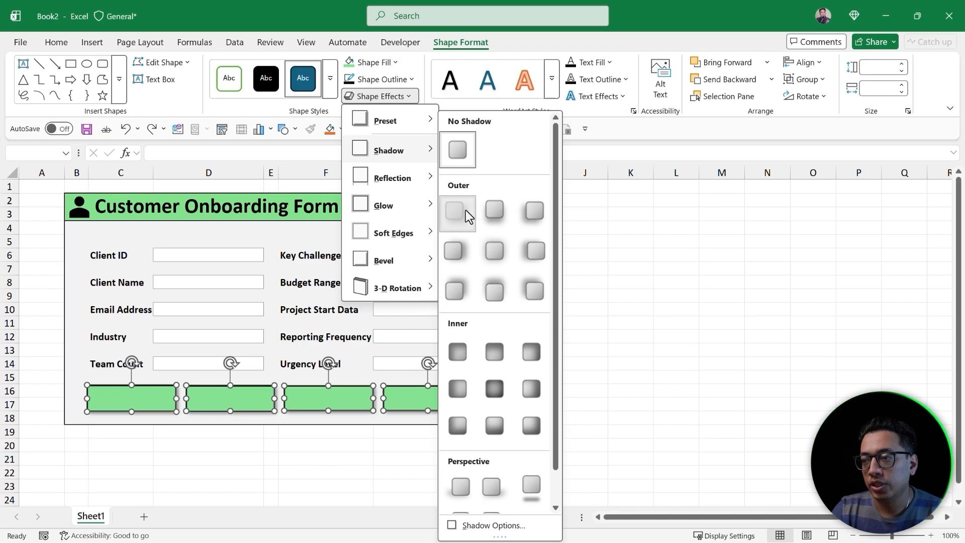
click(475, 525)
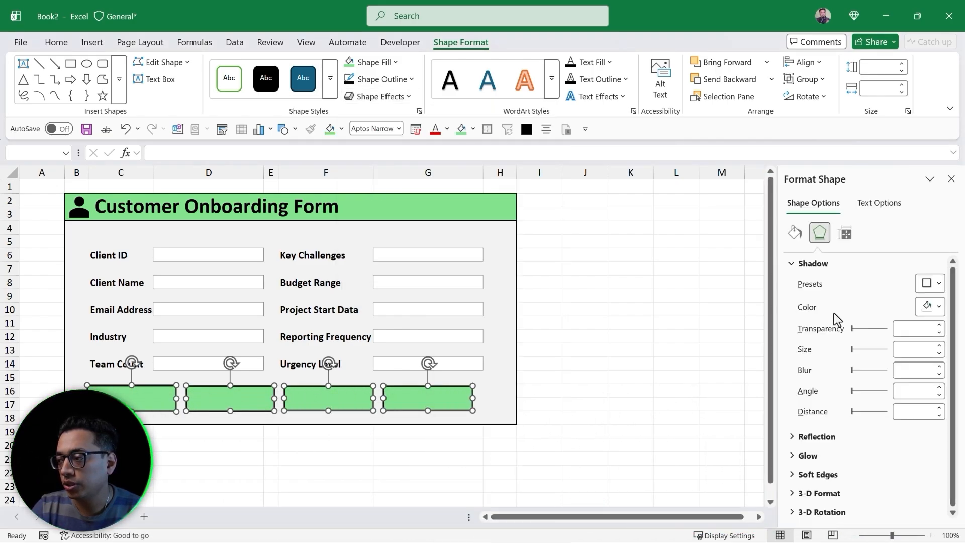
click(928, 282)
click(858, 125)
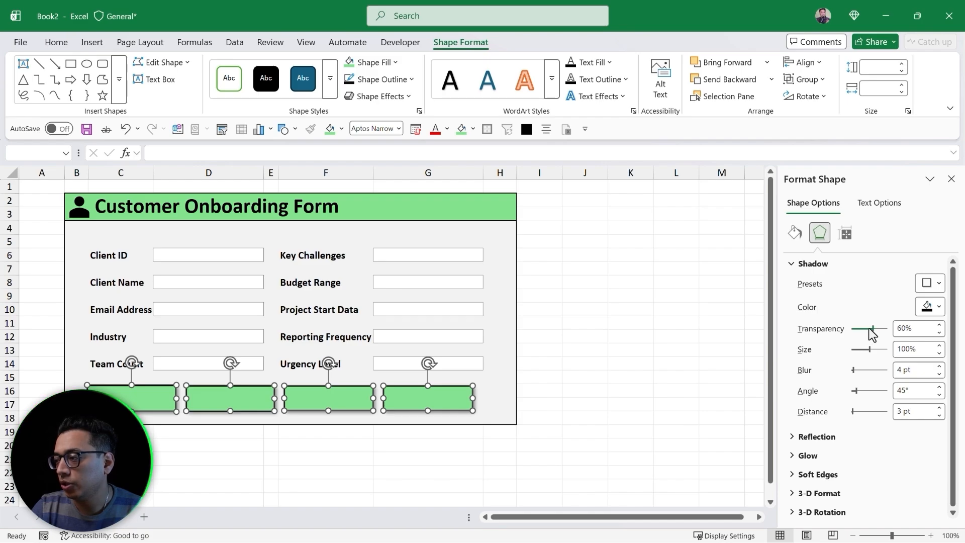
Step: Set the buttons' shadow transparency to 0%, blur to 0 pt and distance to 2 pt, and nudge the row slightly
drag(873, 328, 850, 329)
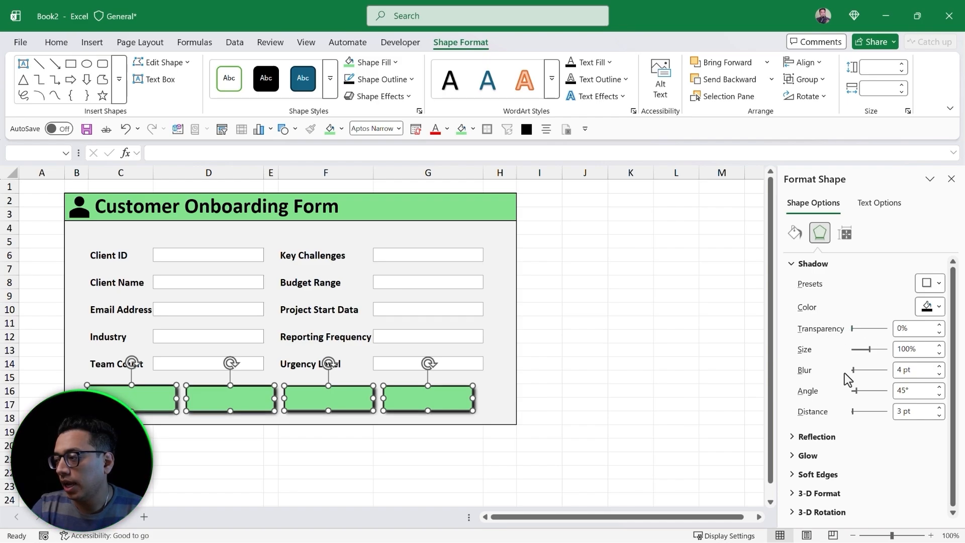
drag(851, 370, 849, 371)
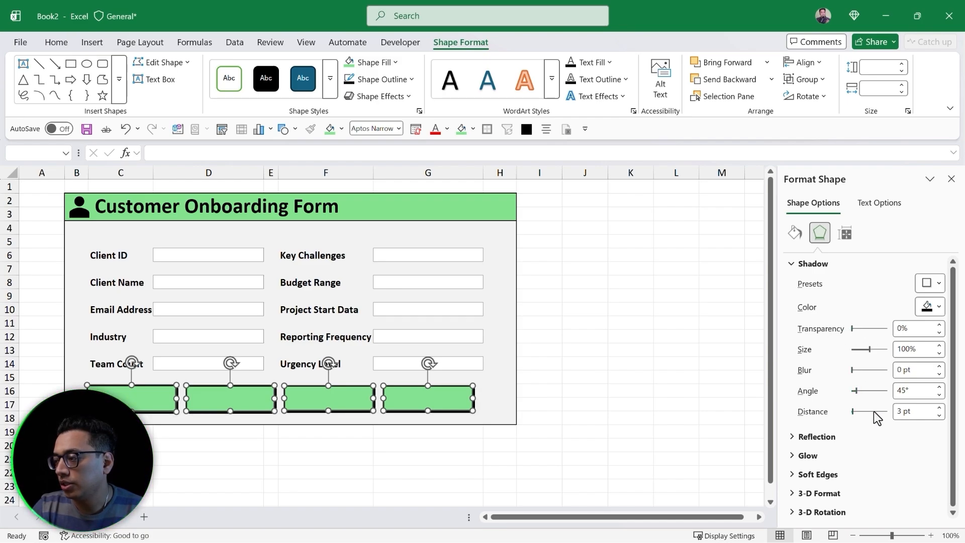
click(939, 415)
key(Escape)
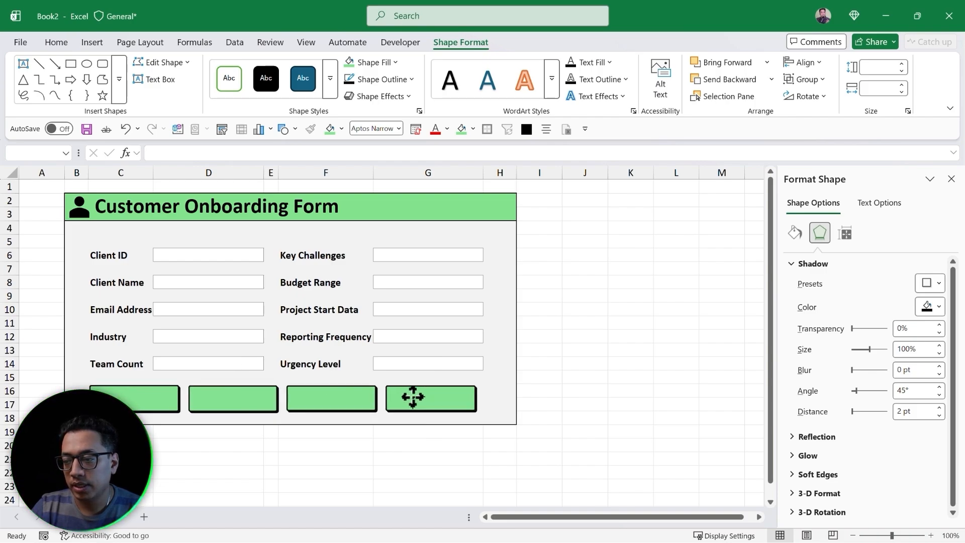
key(Up)
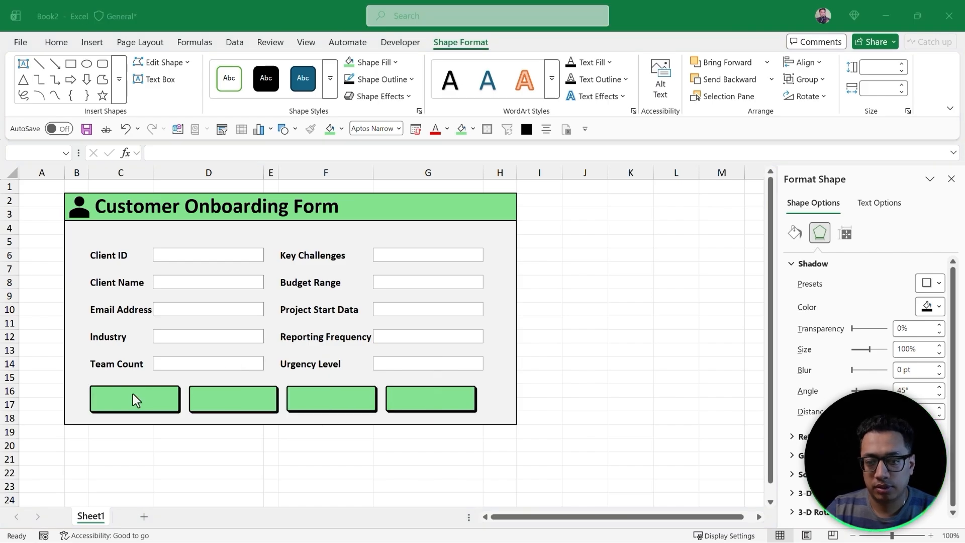
Step: Label the four buttons in order Add to Database, Edit Customer, Update Database and Delete Customer
click(136, 446)
click(187, 400)
text(Edit Customer)
click(322, 400)
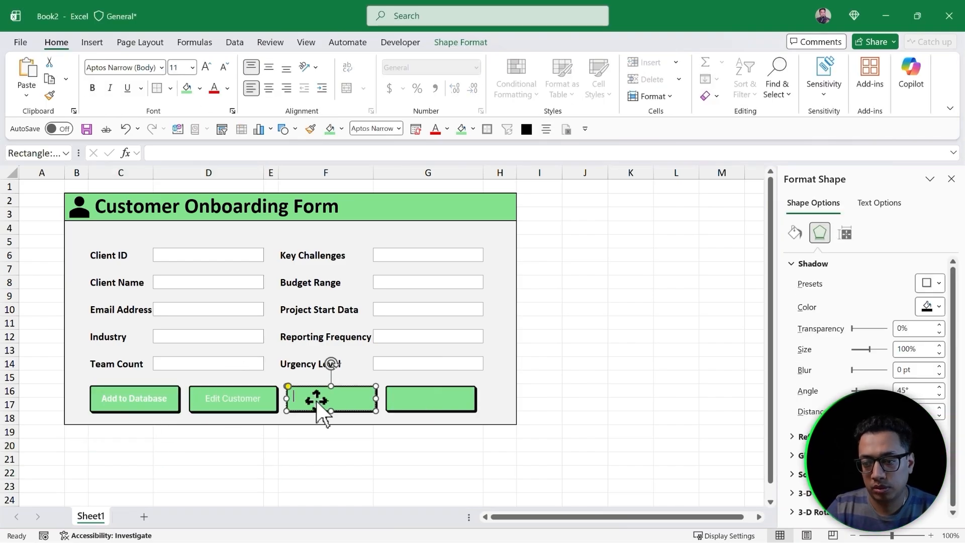
text(Update Database)
click(412, 403)
text(Delete Customer)
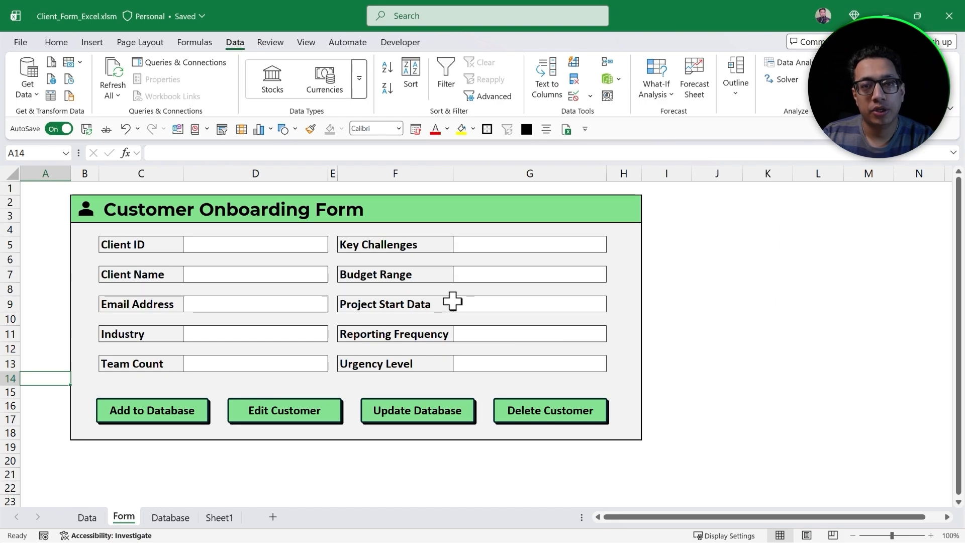
Step: In Client_Form_Excel.xlsm, paste as values the client ID, Alpha Tech Solutions, the contact's e-mail, Technology and team count 18 into the form's first input column
key(ctrl+c)
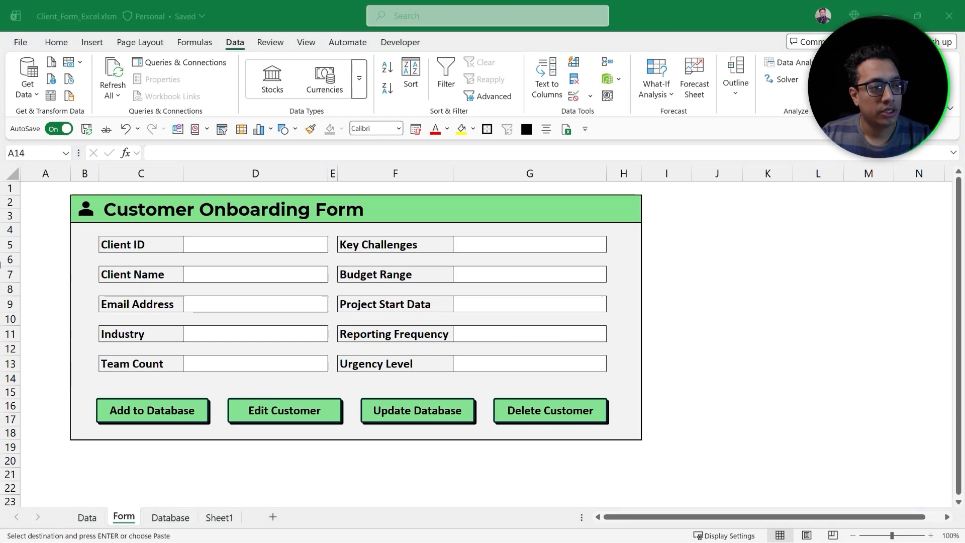
right_click(212, 248)
click(256, 156)
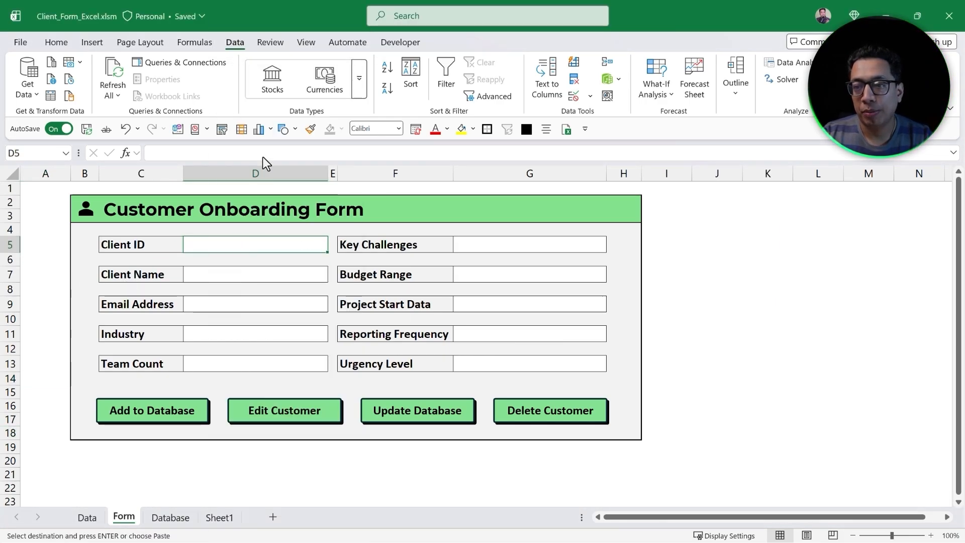
right_click(276, 276)
click(328, 155)
right_click(261, 304)
click(312, 155)
right_click(262, 334)
click(313, 156)
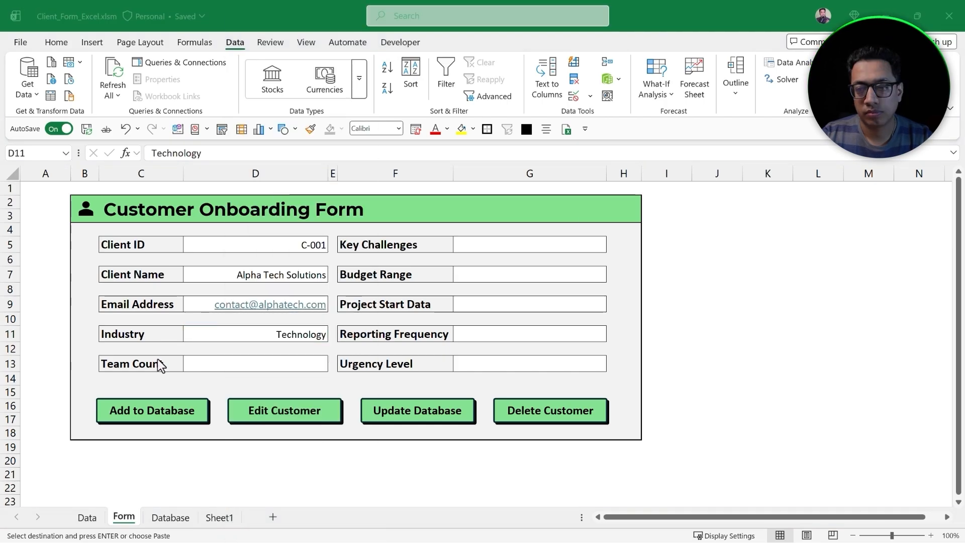
right_click(262, 363)
click(312, 156)
Step: Fill the second input column with $5,000 – $10,000, 1-Mar-26, Weekly and High, and shorten Key Challenges to "Data scattered."
right_click(530, 275)
click(581, 156)
right_click(465, 334)
click(515, 158)
right_click(527, 364)
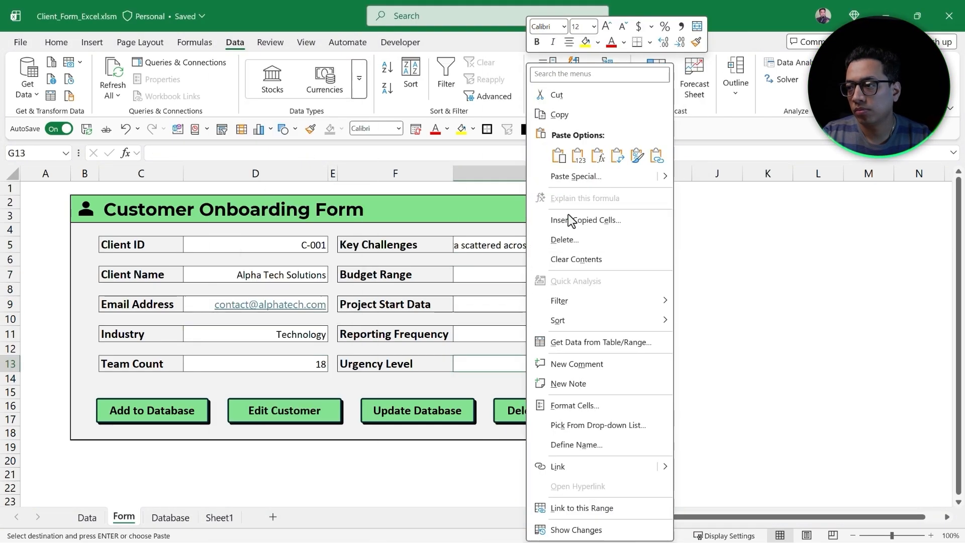
click(578, 157)
double_click(530, 245)
drag(504, 246, 622, 252)
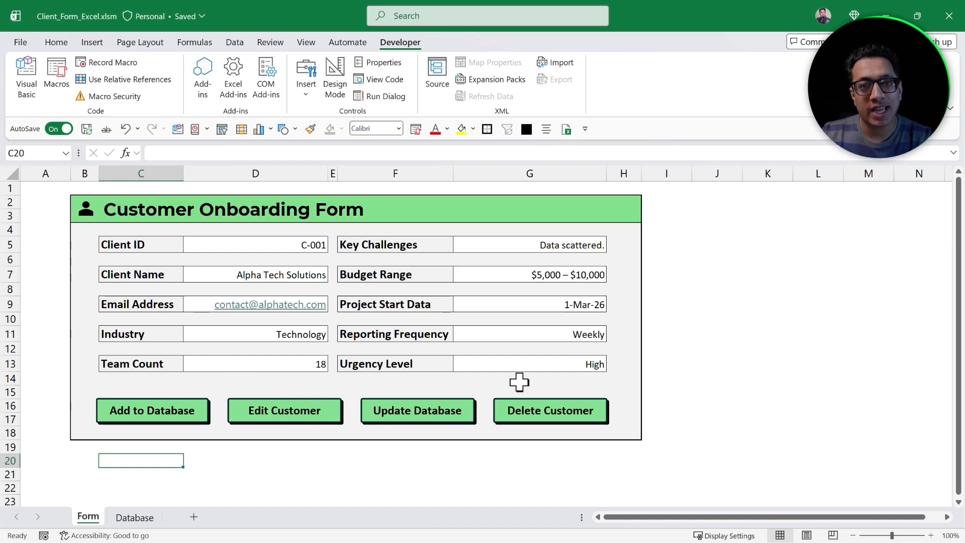
Step: Look over the empty customer table on the Database sheet and return to the Form sheet
click(135, 521)
click(102, 221)
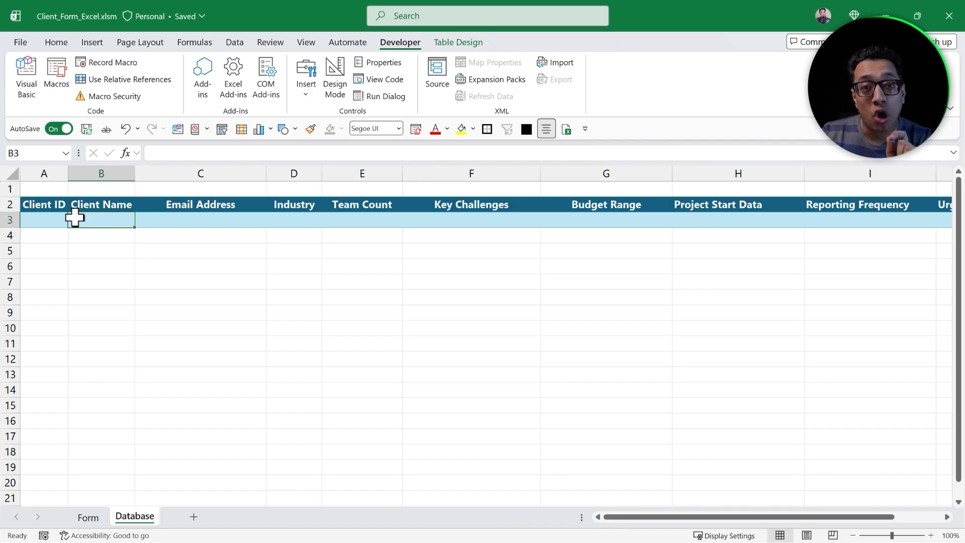
click(101, 518)
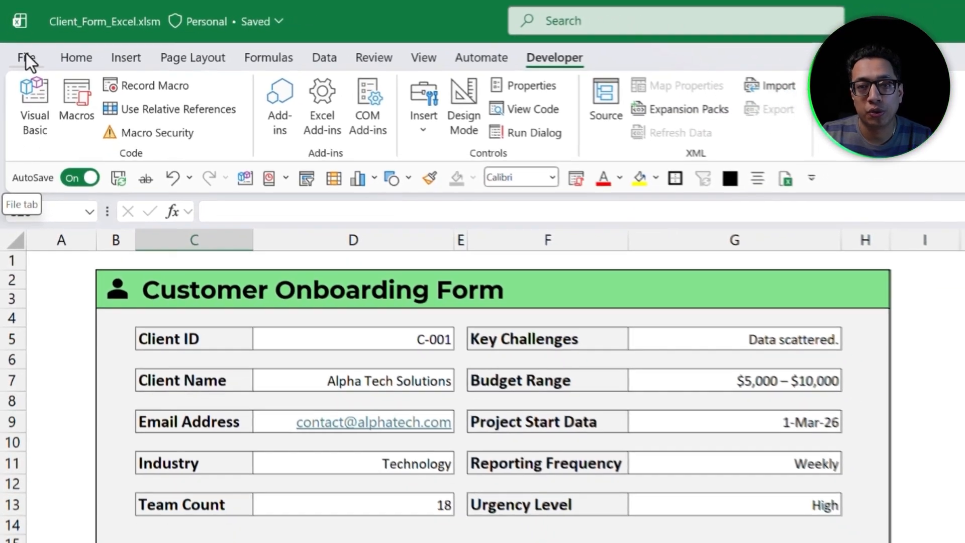
Step: Check in the ribbon customization options that the Developer tab is enabled
click(27, 57)
click(22, 518)
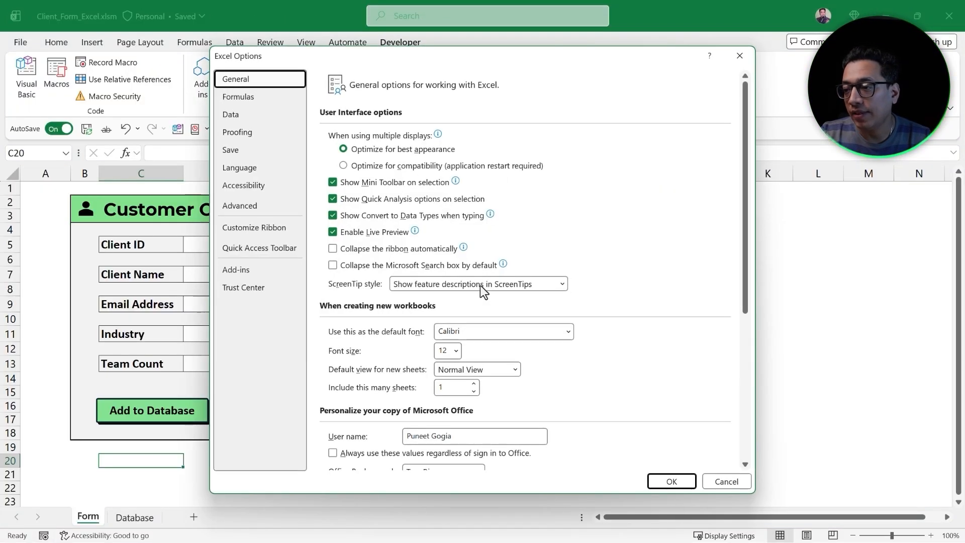
click(254, 229)
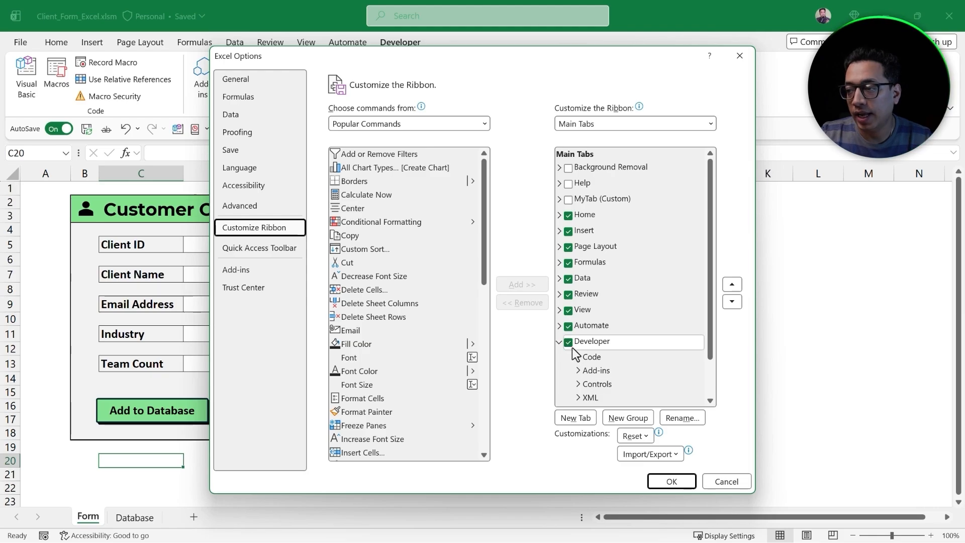
click(672, 481)
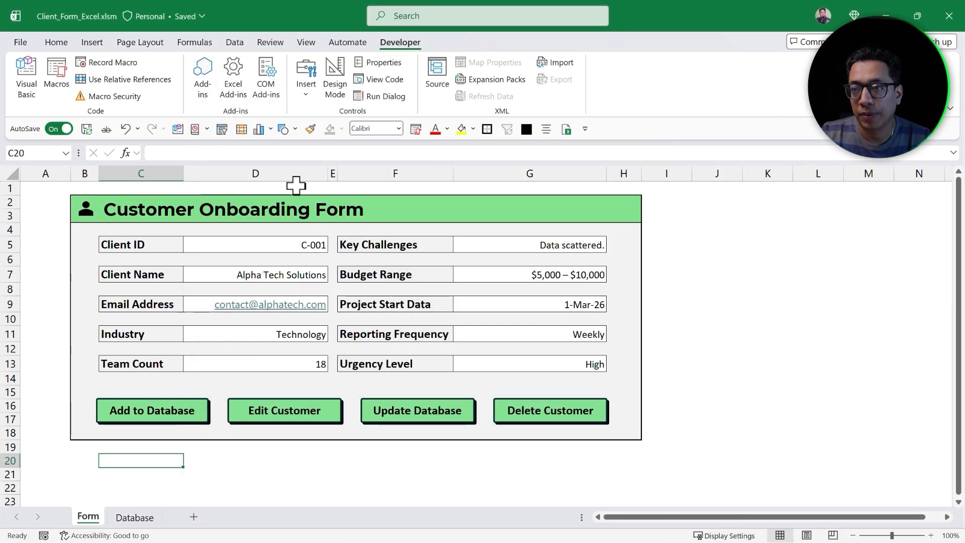
Step: Start recording a macro named AddData, stored in This Workbook
click(119, 62)
text(A)
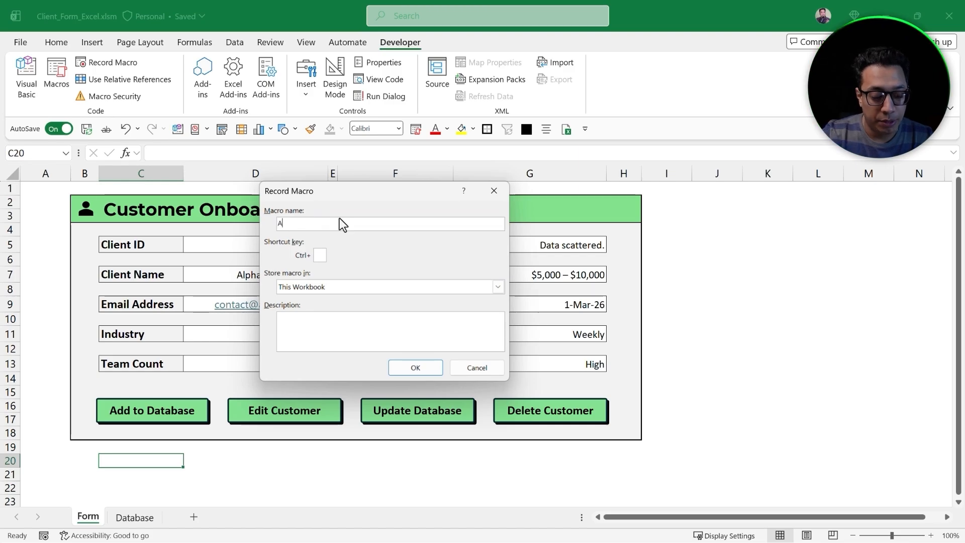
text(ddData)
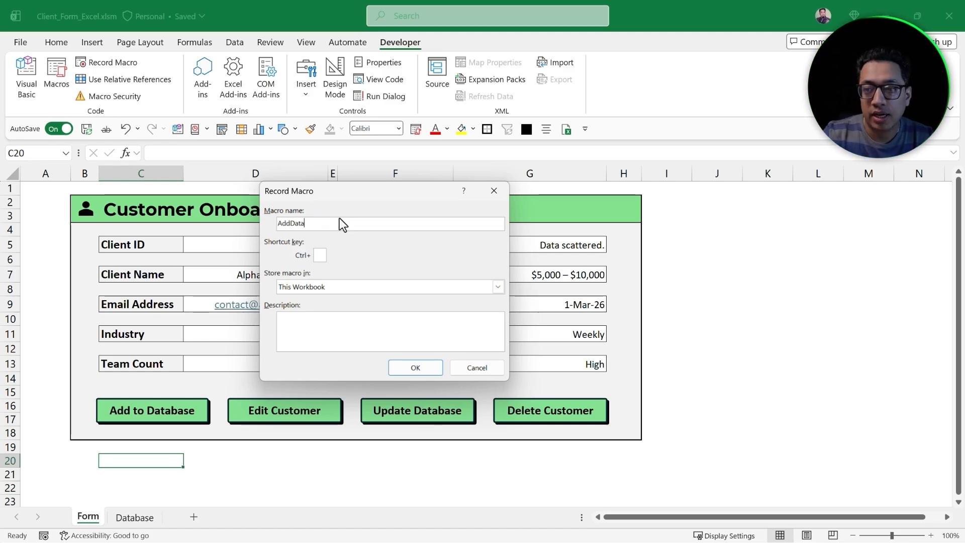
click(408, 368)
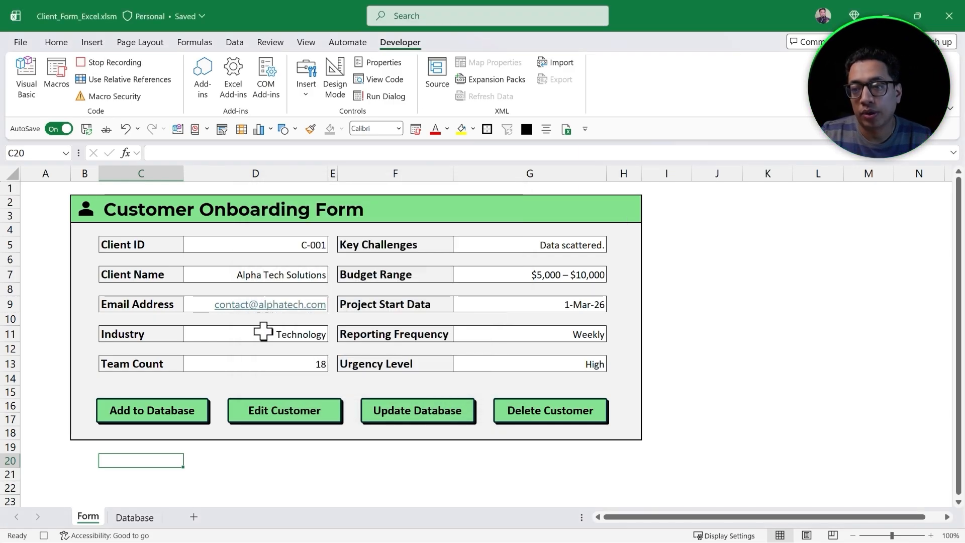
Step: Copy the form's Client ID, Client Name, Email Address, Industry, Team Count and Key Challenges entries as values into the Database table's first row
click(262, 244)
key(ctrl+c)
click(135, 518)
key(ctrl+shift+v)
click(87, 518)
click(256, 274)
key(ctrl+c)
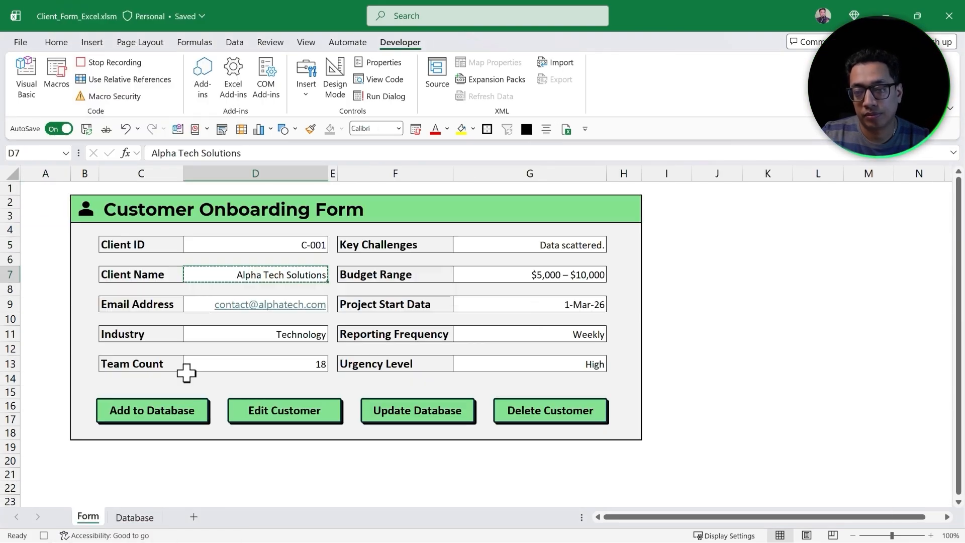
click(135, 517)
click(135, 517)
click(88, 517)
click(255, 364)
click(132, 519)
key(ctrl+shift+v)
Step: Copy the form's Budget Range, Project Start Data, Reporting Frequency and Urgency Level entries as values into the same Database row
click(530, 275)
click(133, 519)
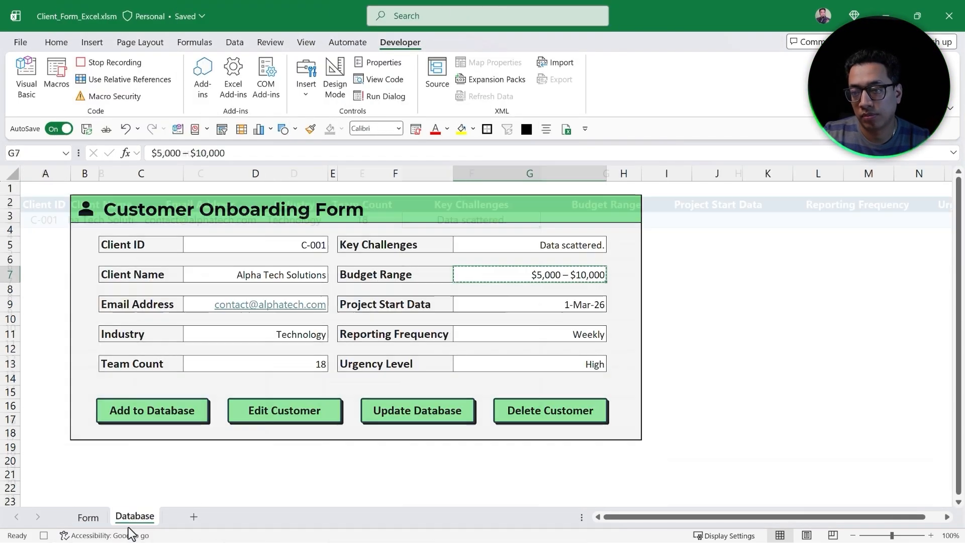
key(ctrl+shift+v)
click(88, 518)
click(530, 334)
click(134, 518)
key(ctrl+shift+v)
click(88, 517)
click(530, 364)
click(135, 517)
drag(893, 517, 930, 524)
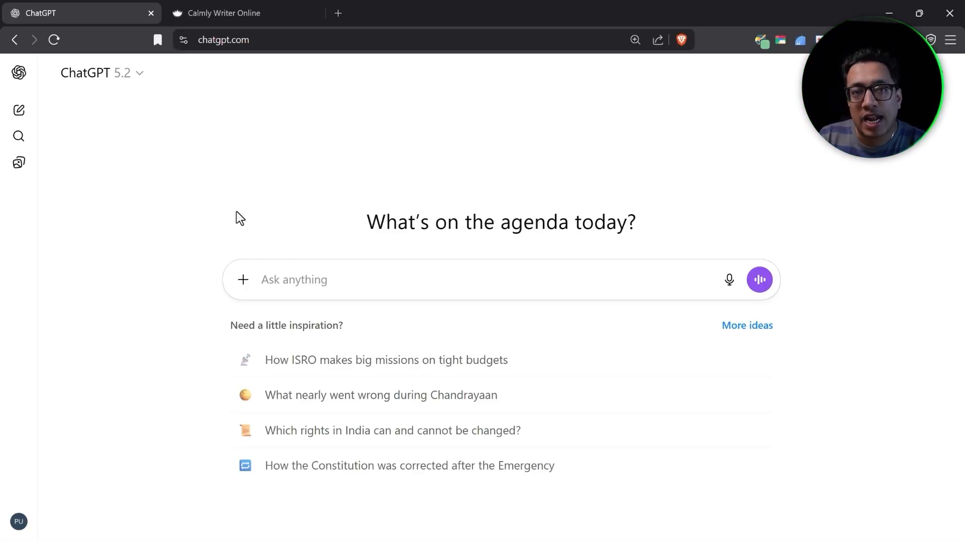
Step: Switch to Calmly Writer and review the macro-rewrite prompt's source, destination, insert logic, mapping, cleanup and output requirements
click(217, 14)
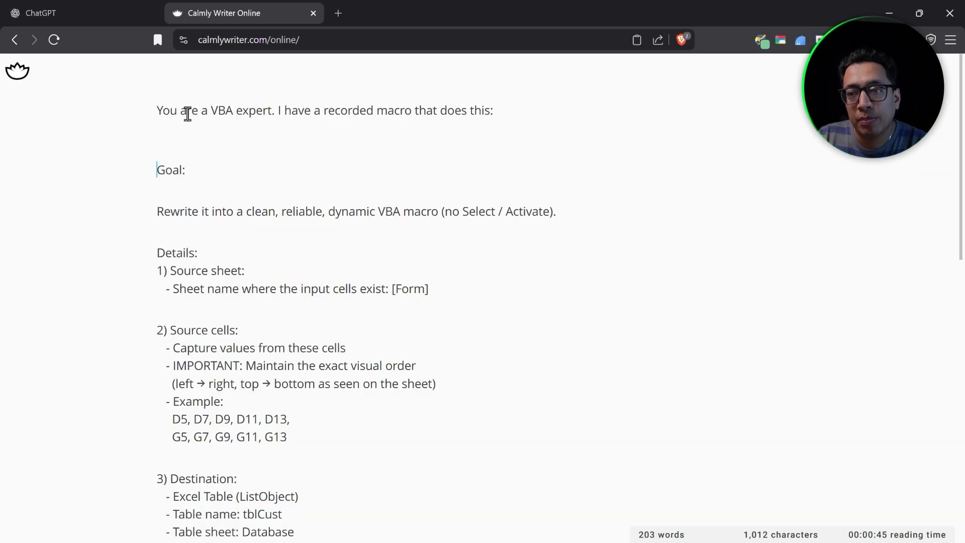
scroll(183, 277, down, 2)
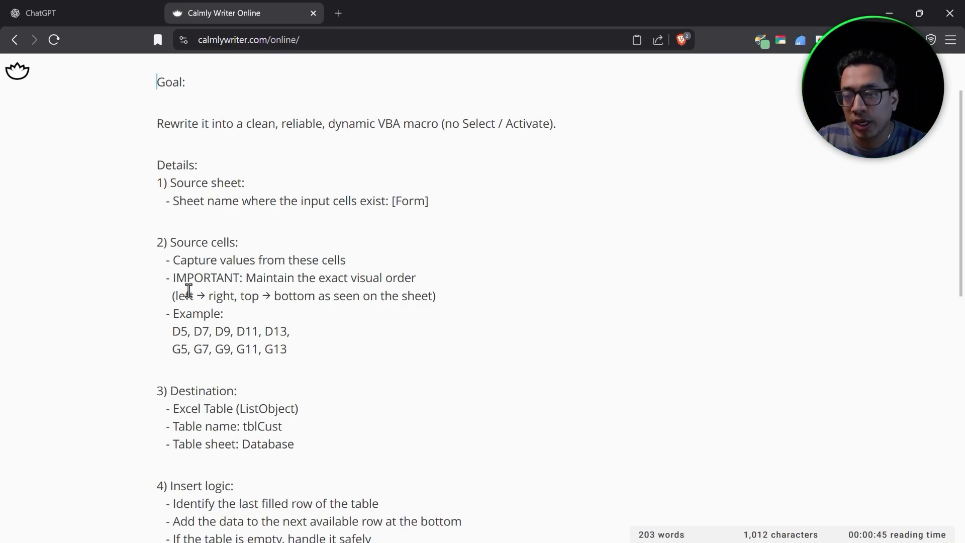
drag(183, 203, 444, 209)
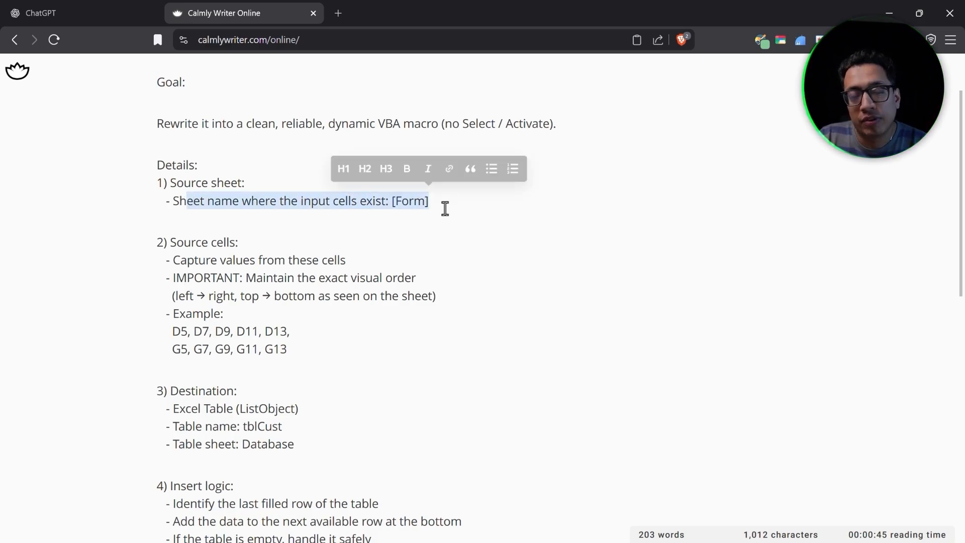
drag(173, 262, 306, 349)
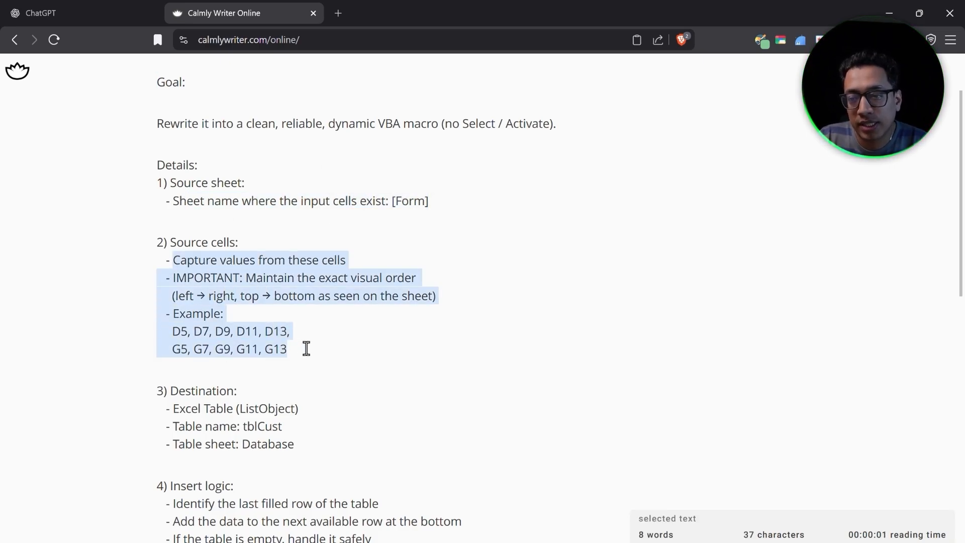
click(237, 358)
scroll(280, 332, down, 2)
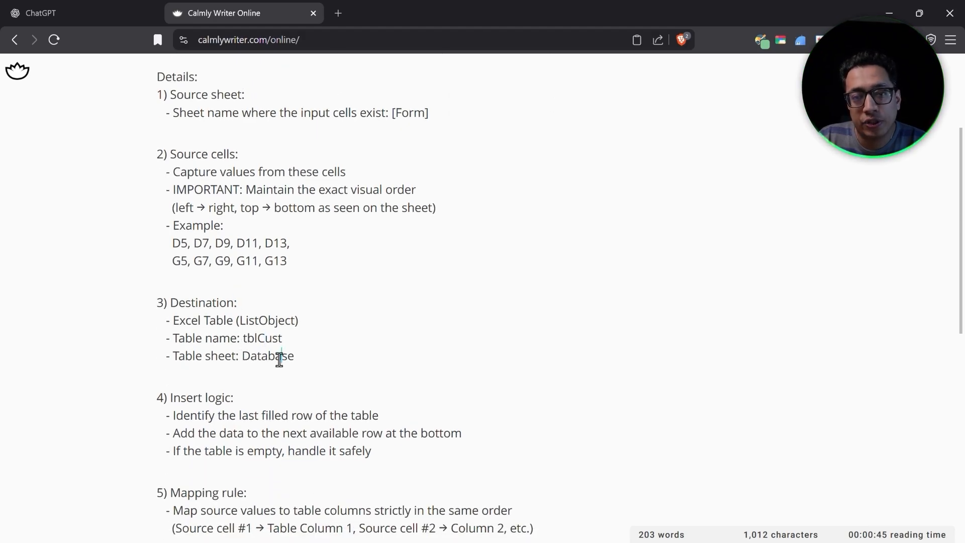
scroll(280, 359, down, 3)
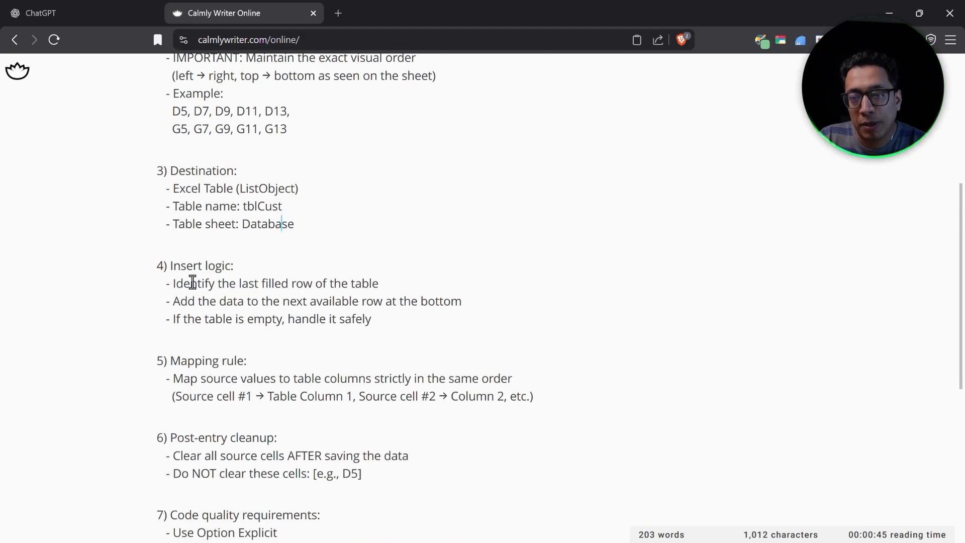
drag(166, 285, 378, 323)
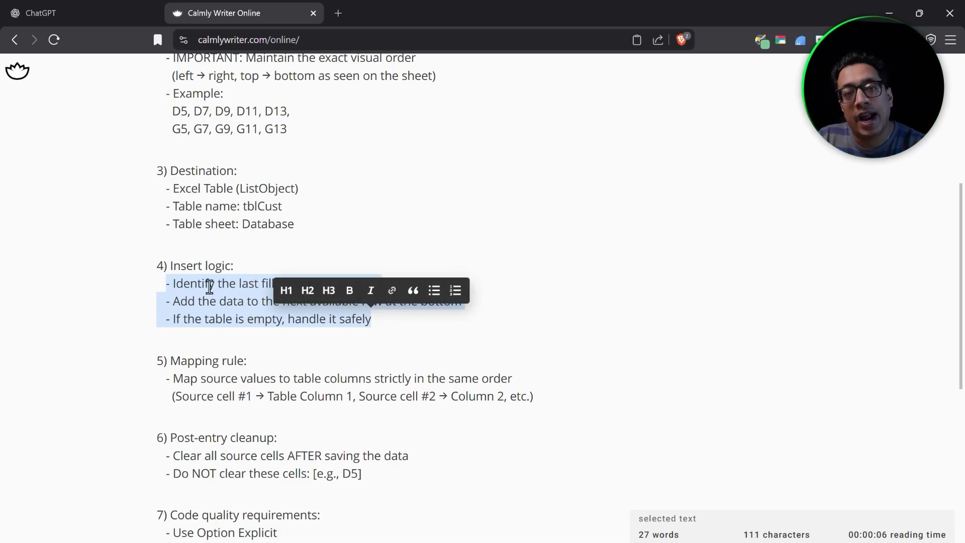
scroll(209, 288, down, 4)
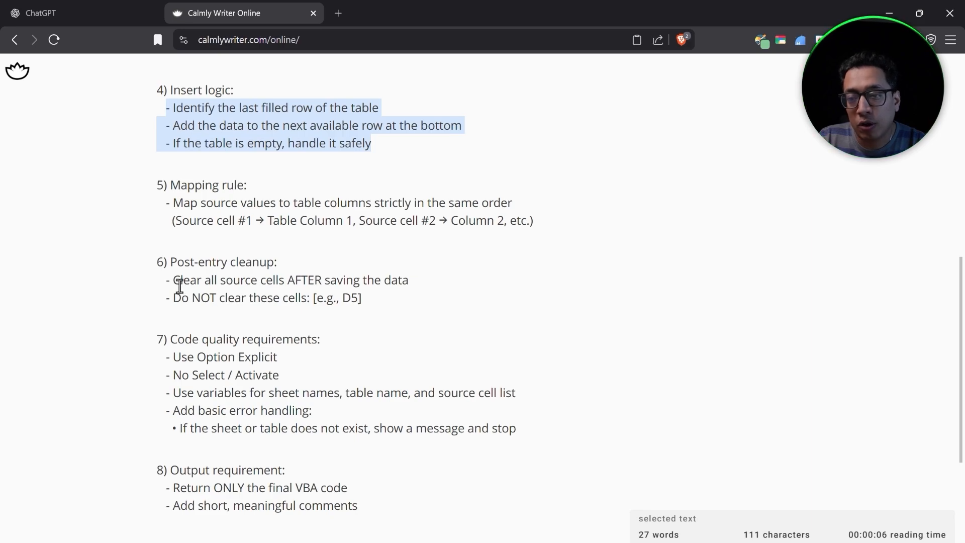
drag(174, 285, 298, 300)
click(286, 297)
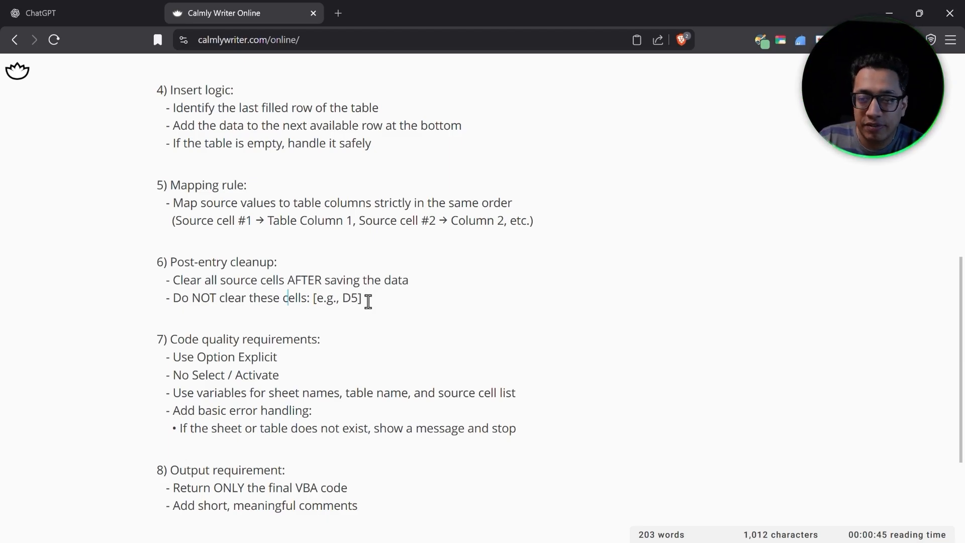
scroll(190, 308, down, 3)
scroll(209, 324, up, 5)
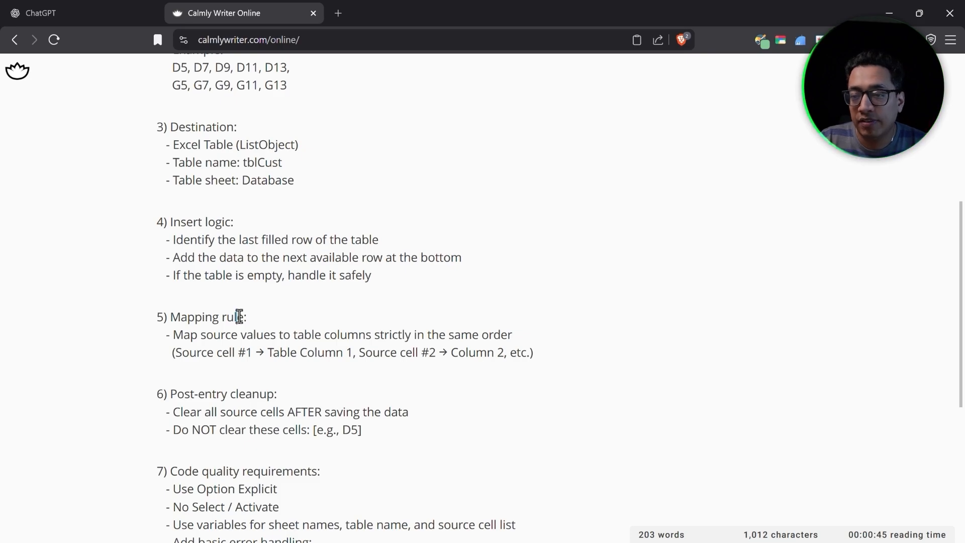
scroll(239, 317, up, 5)
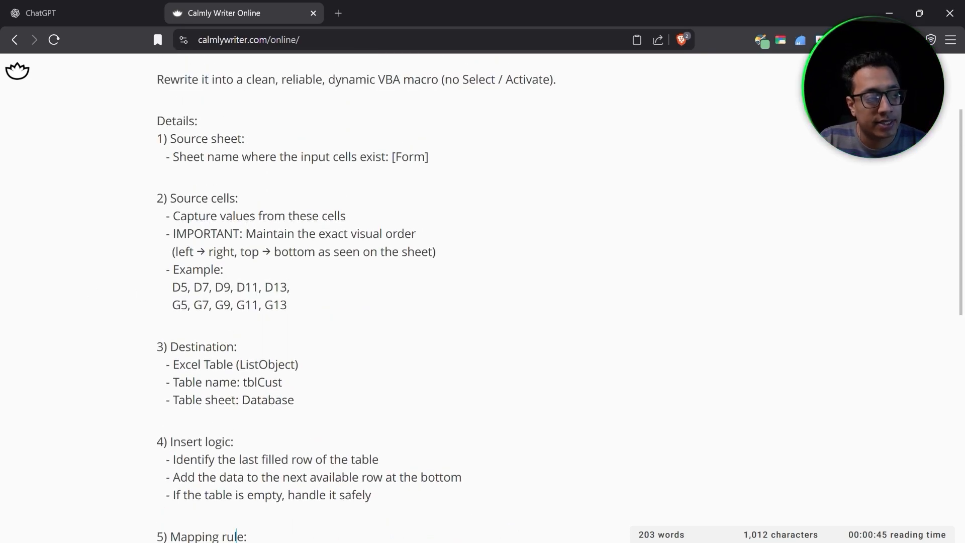
Step: Switch to Excel, open the Visual Basic editor and copy the entire recorded AddData macro from Module3
key(alt+Tab)
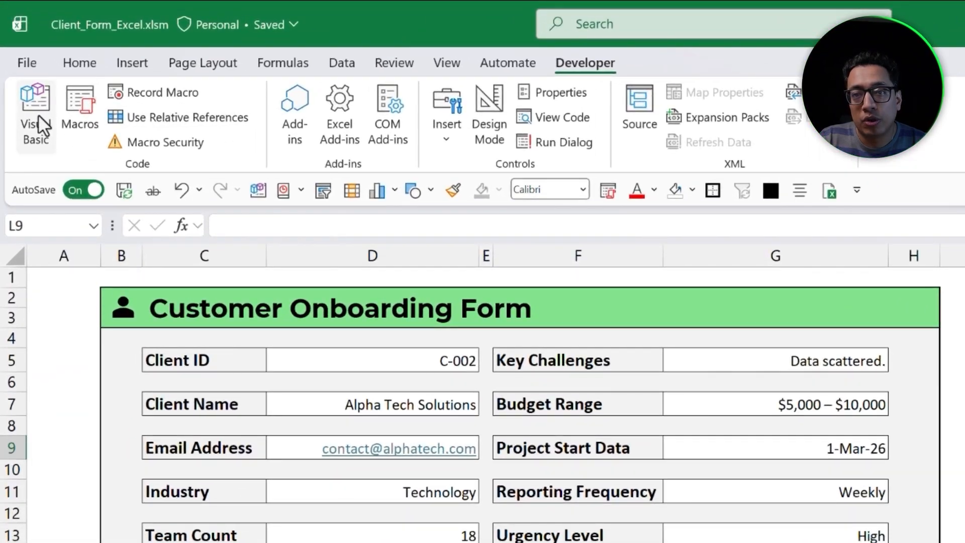
click(39, 116)
click(878, 276)
scroll(701, 293, up, 13)
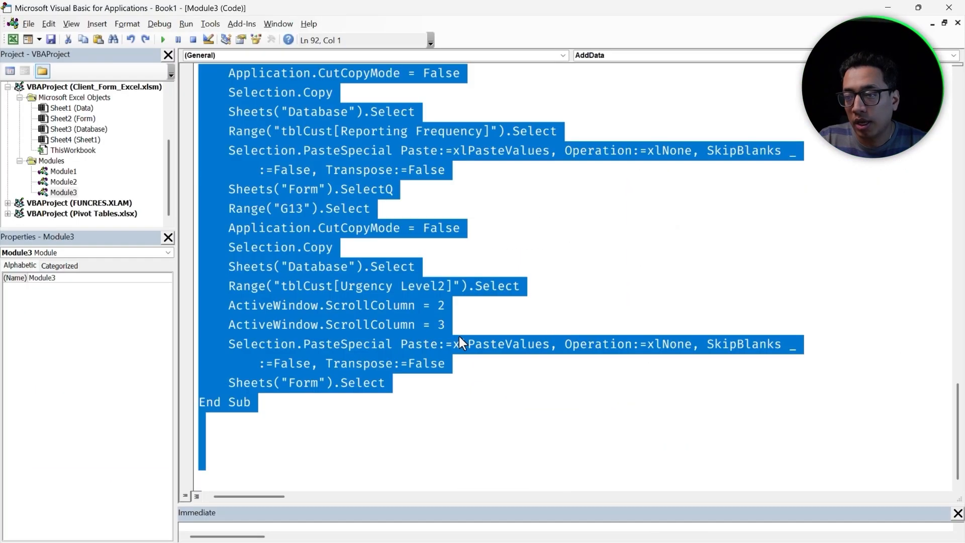
click(407, 422)
key(ctrl+a)
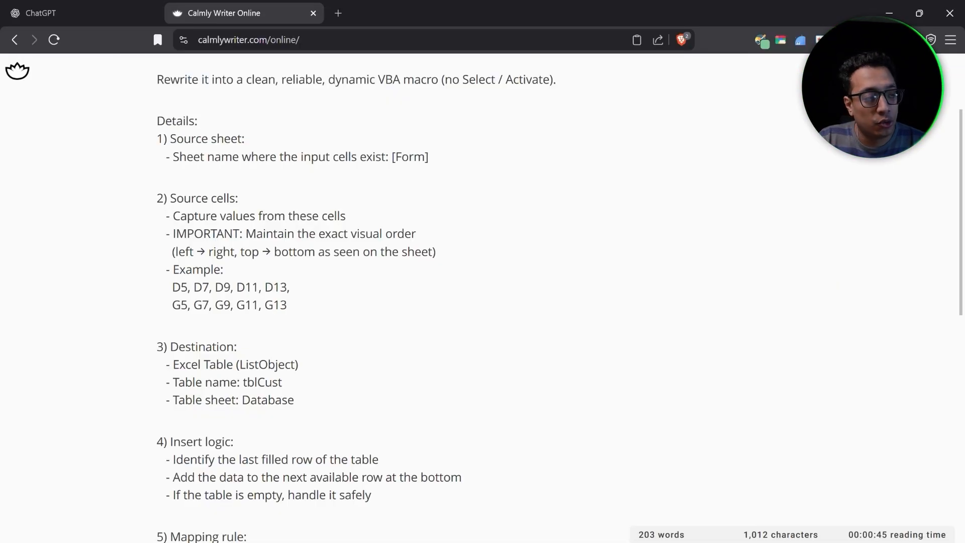
Step: Switch to Calmly Writer and paste the recorded macro code between the prompt's opening line and the Goal heading
key(alt+Tab)
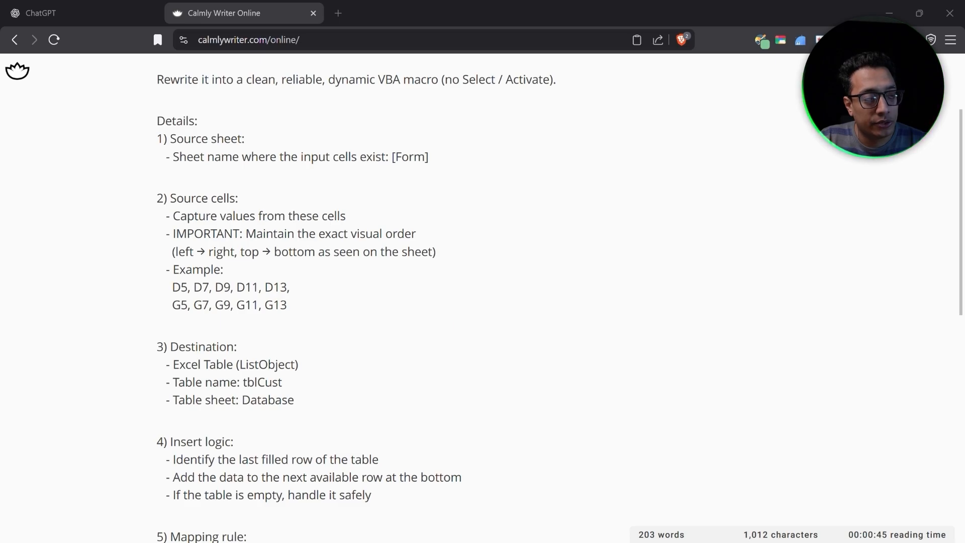
click(253, 246)
scroll(253, 247, up, 3)
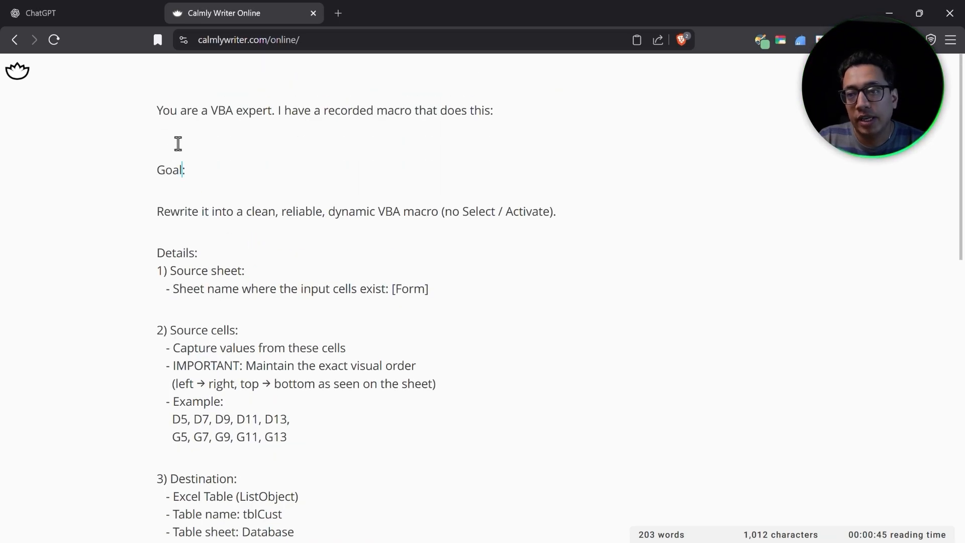
key(ctrl+v)
Step: Copy the whole prompt, including the macro code, and submit it to ChatGPT
key(ctrl+a)
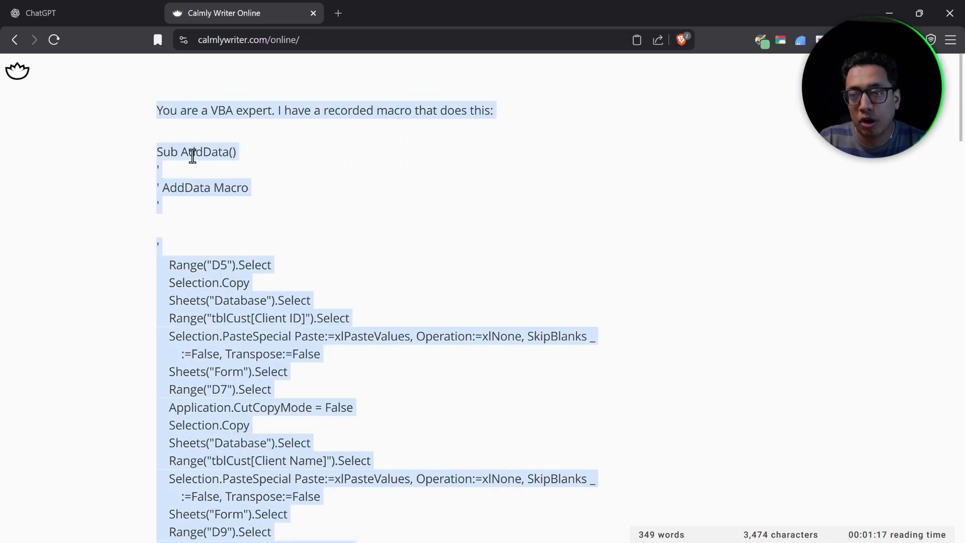
click(68, 20)
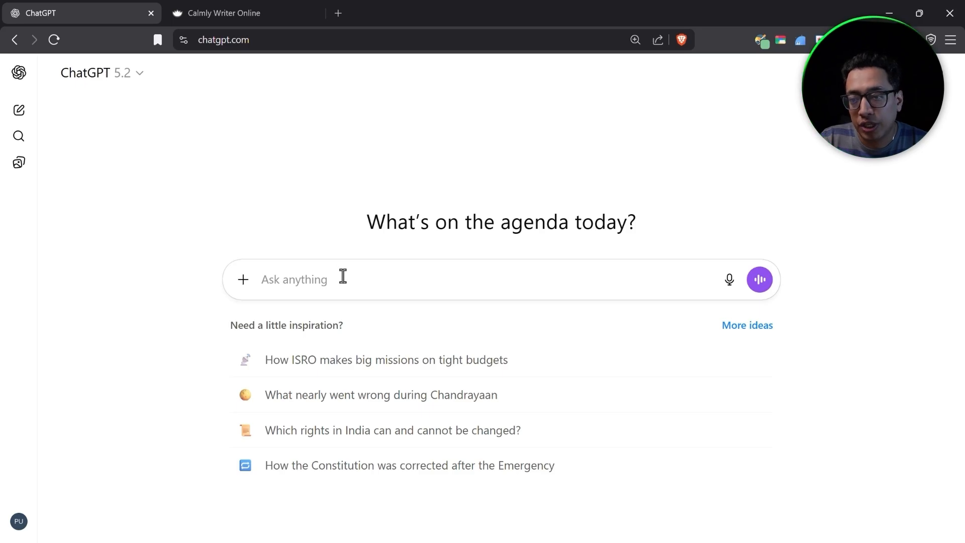
key(ctrl+v)
click(765, 422)
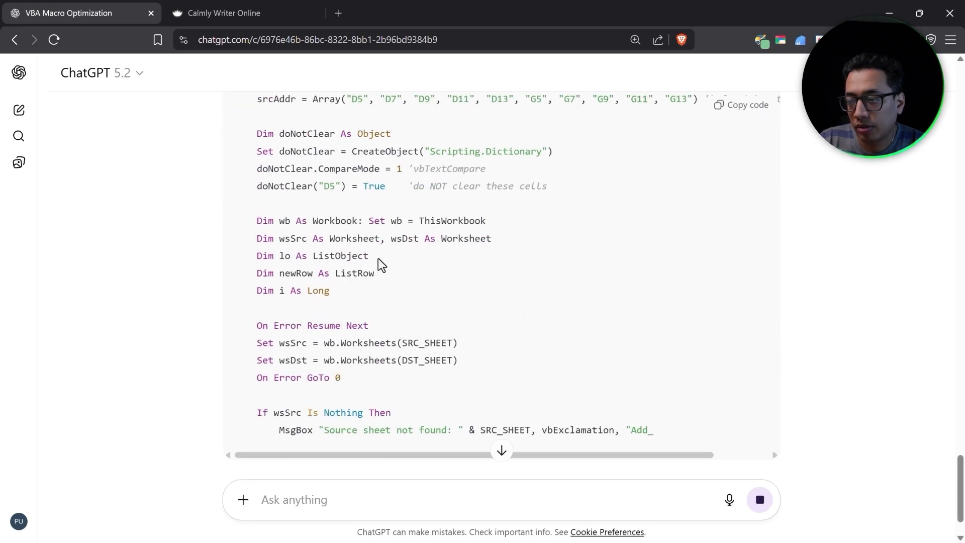
Step: Copy the VBA code generated by ChatGPT and replace all code in Excel's Module3 with it
scroll(378, 259, up, 7)
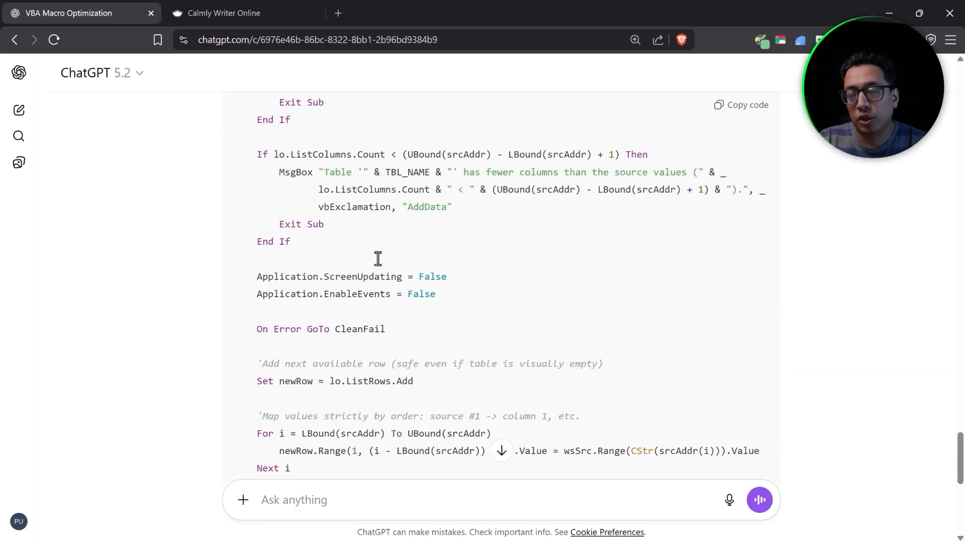
click(748, 112)
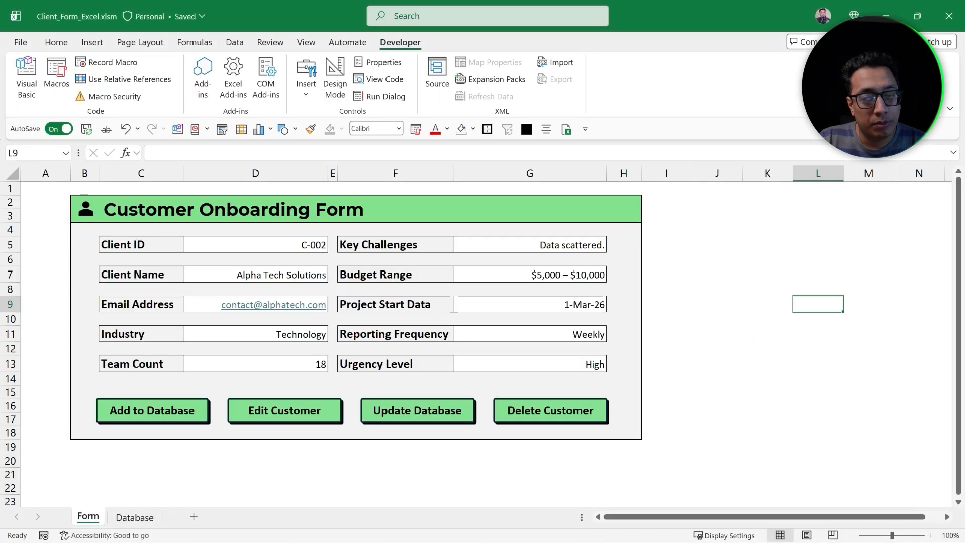
click(28, 80)
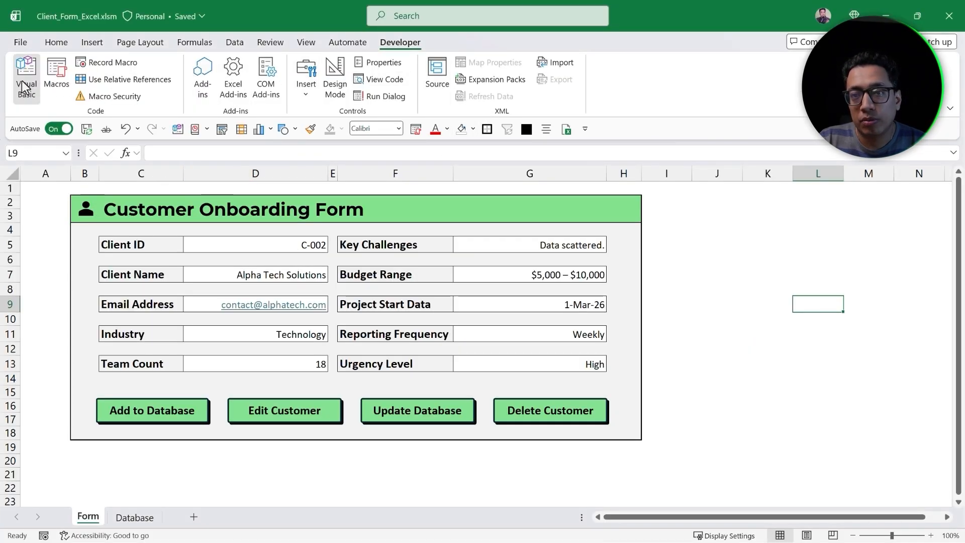
click(476, 214)
key(ctrl+a)
key(ctrl+v)
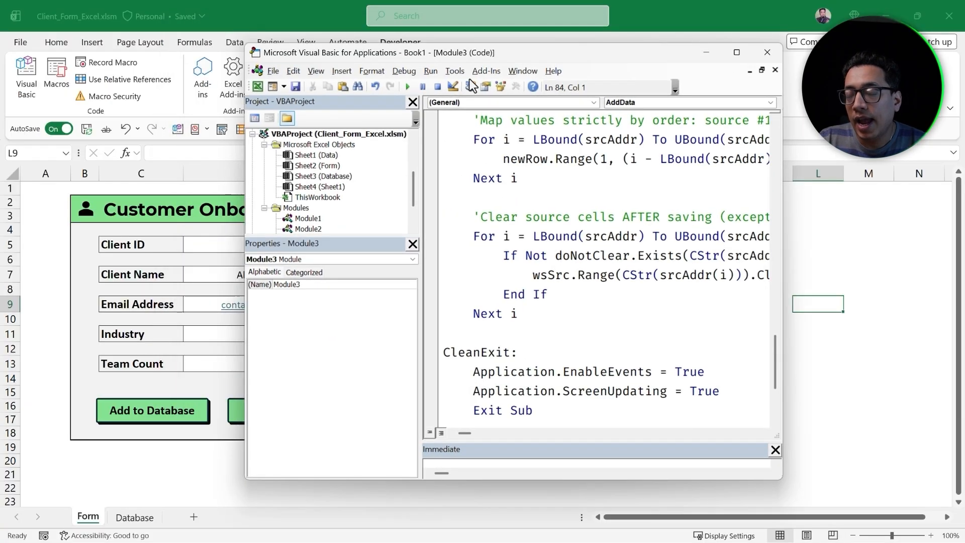
Step: Run the rewritten AddData macro beside the form, and check the saved entry on the Database sheet
drag(418, 52, 796, 73)
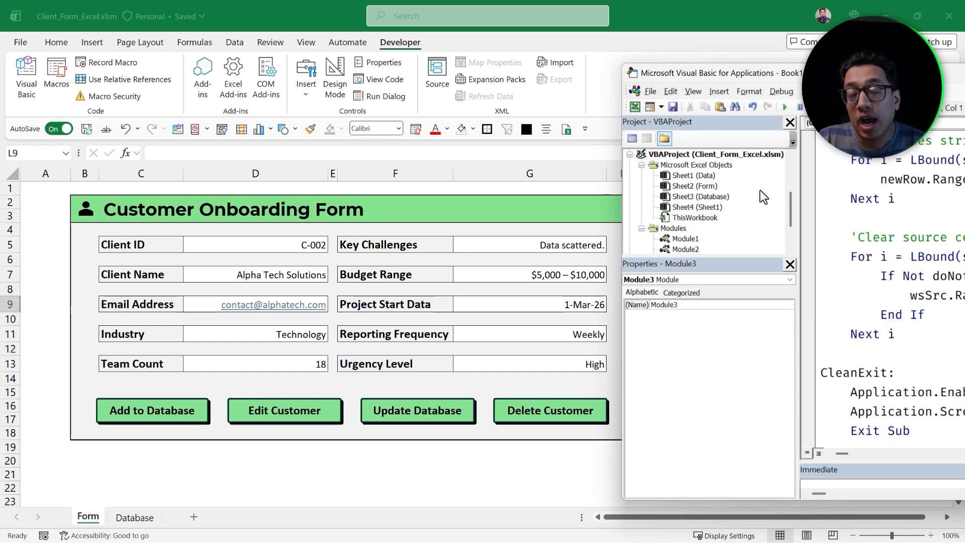
click(784, 107)
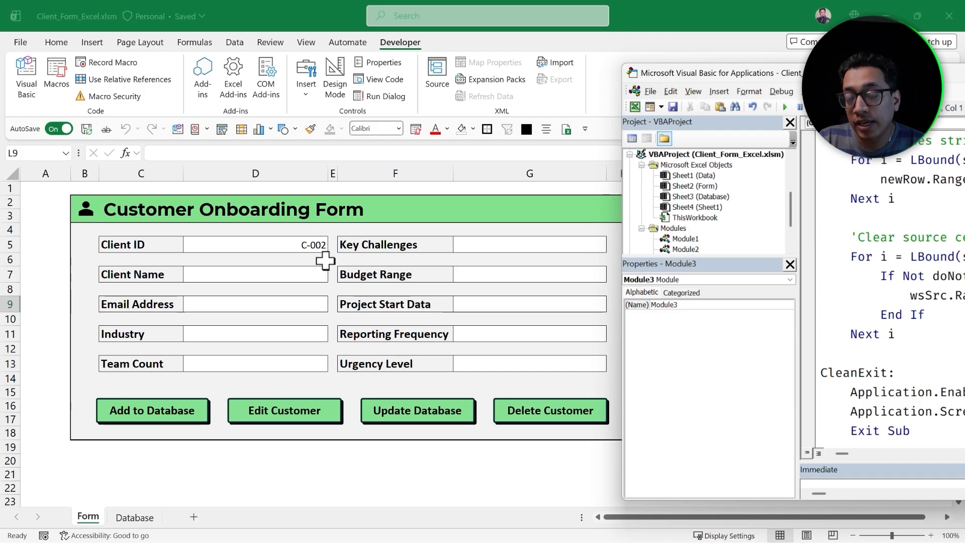
click(138, 521)
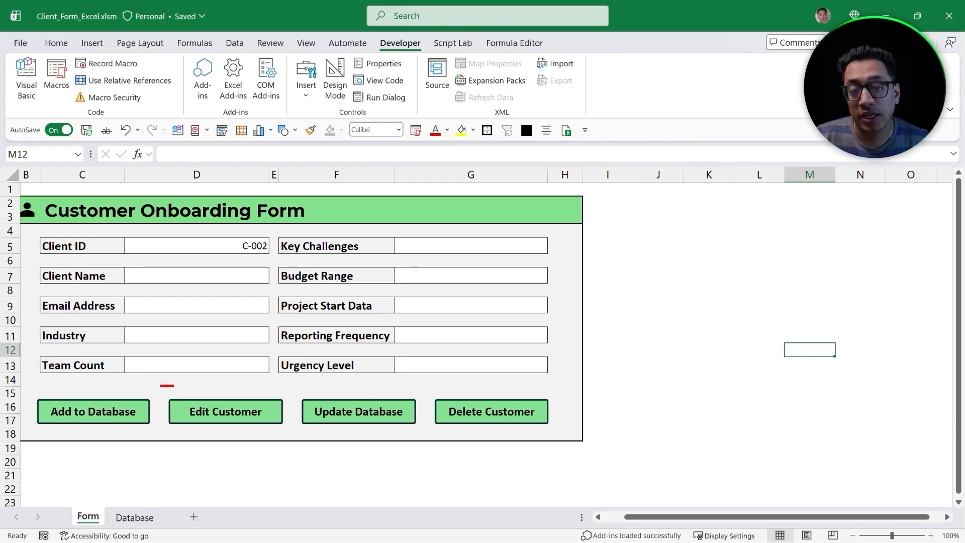
mouse_move(161, 386)
mouse_down()
mouse_move(276, 424)
mouse_move(574, 441)
mouse_up()
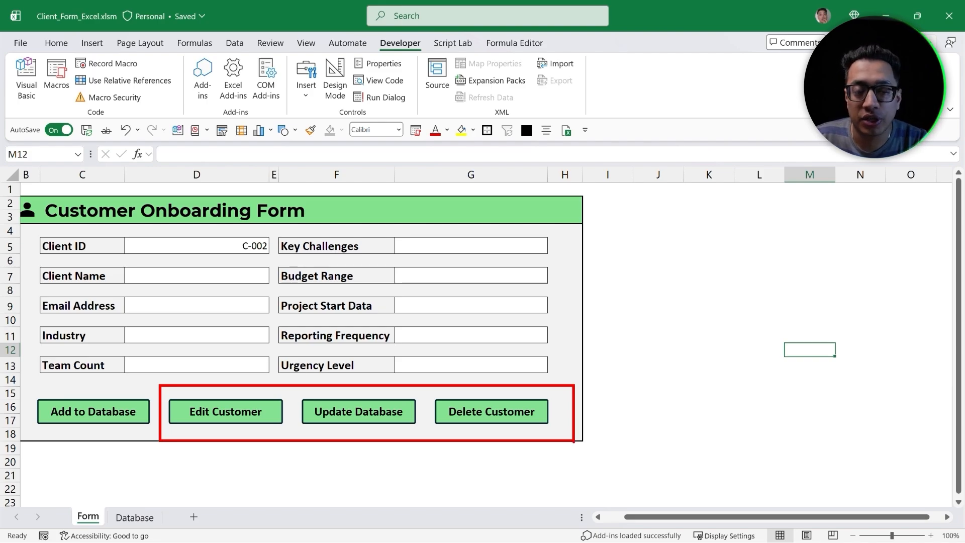
key(Escape)
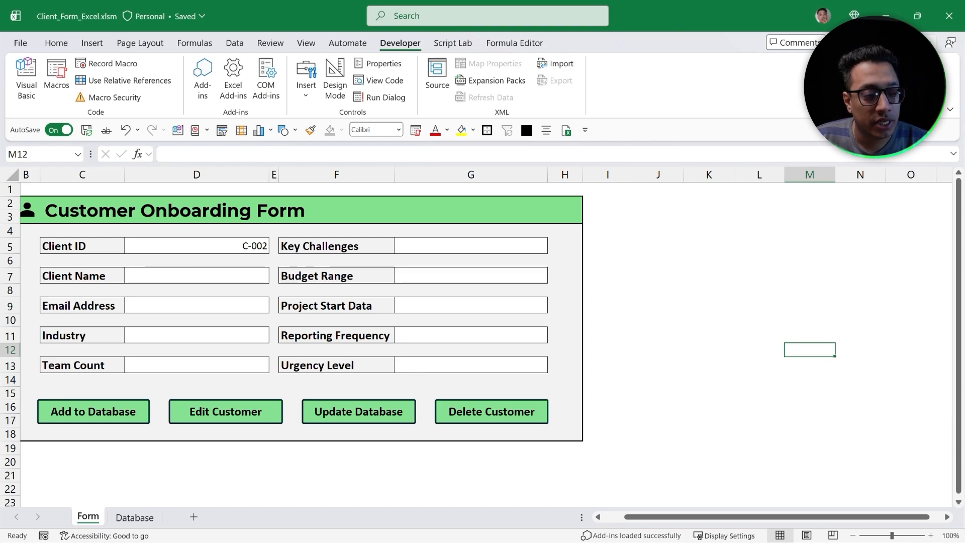
Step: Switch to Calmly Writer and review the reverse-macro prompt's database source, form destination, lookup logic, mapping and code quality rules
key(alt+Tab)
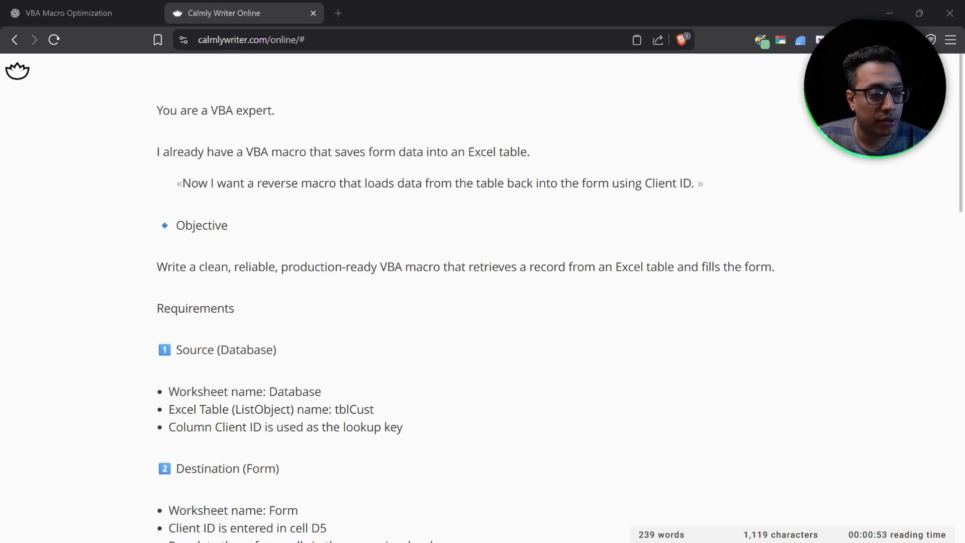
scroll(249, 298, down, 5)
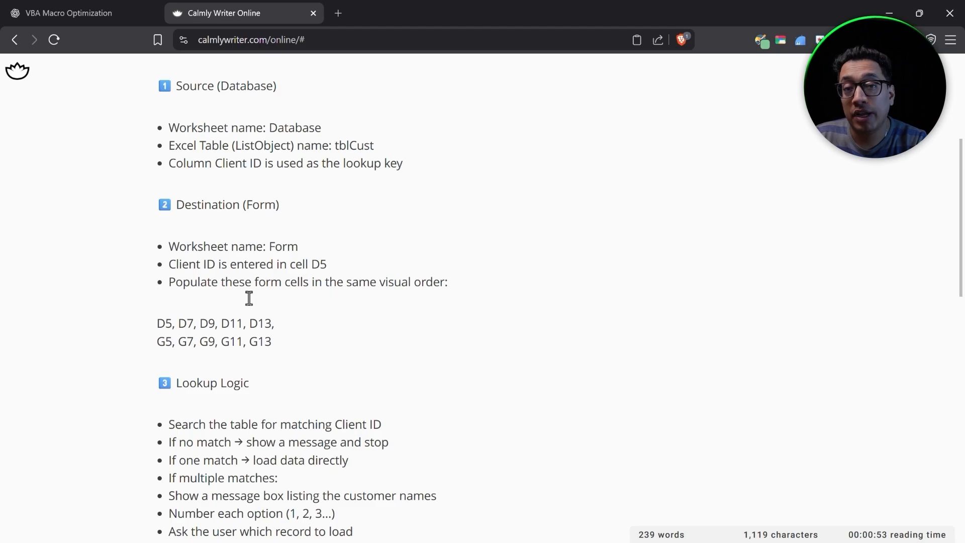
scroll(249, 299, down, 10)
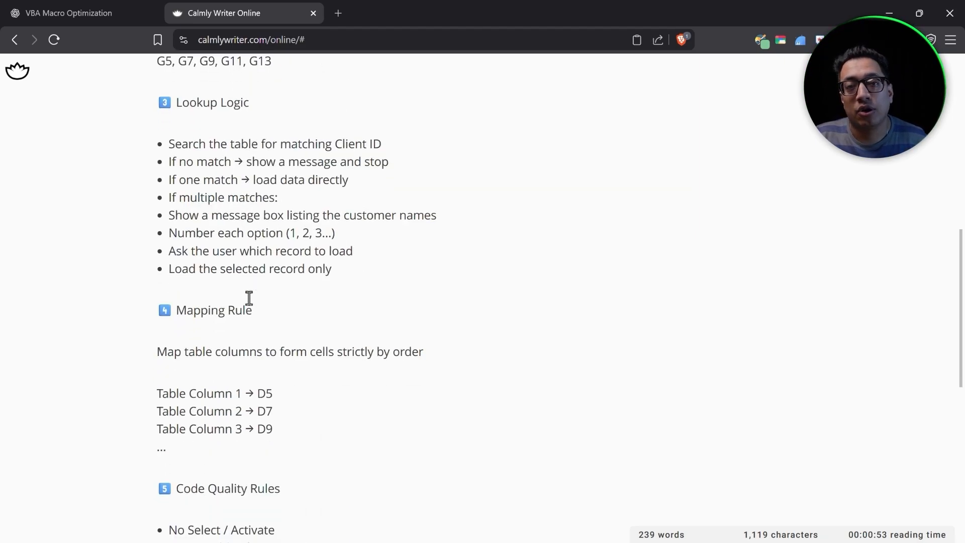
key(ctrl+a)
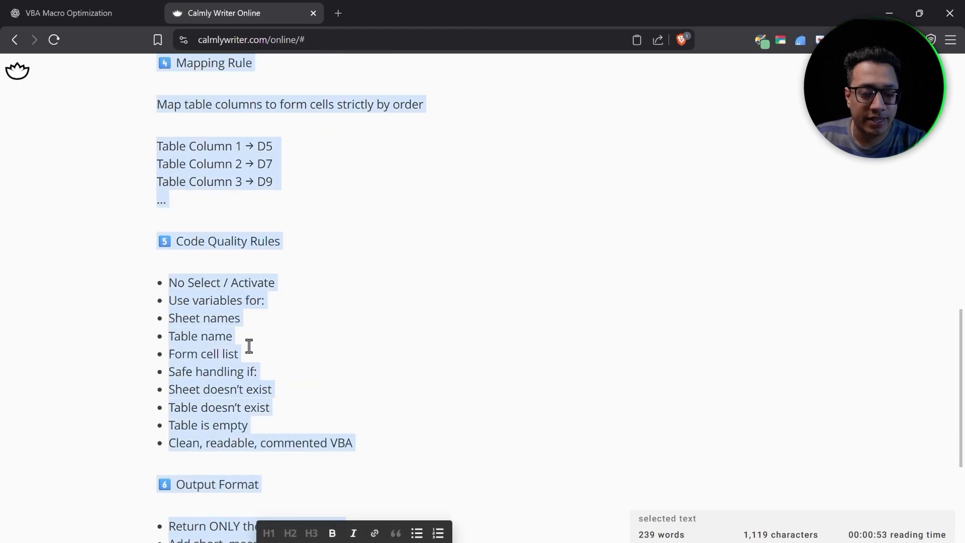
scroll(248, 346, up, 9)
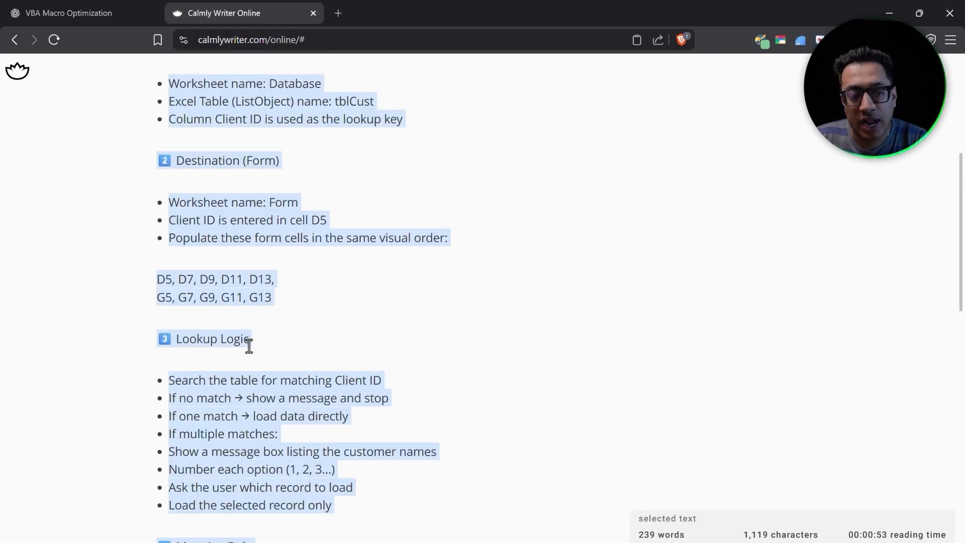
click(309, 331)
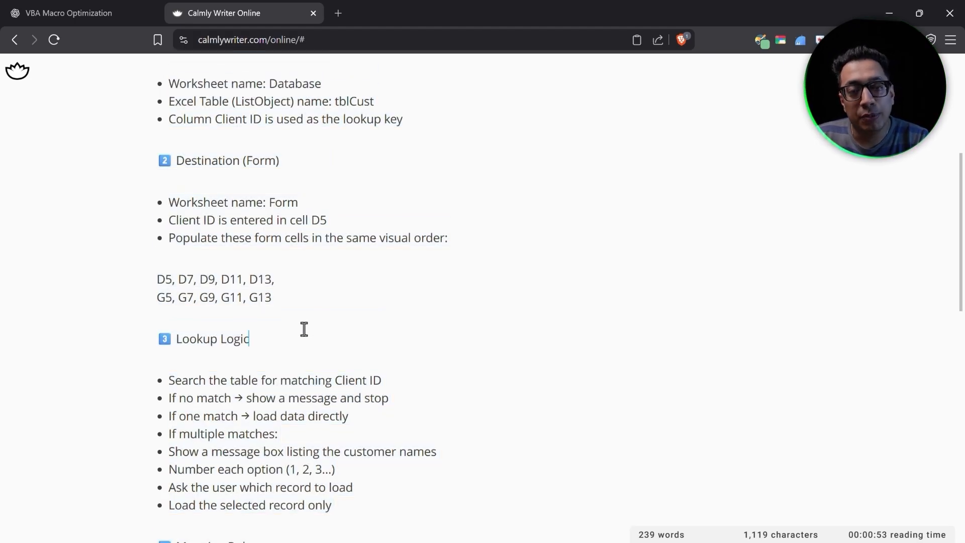
scroll(304, 329, up, 5)
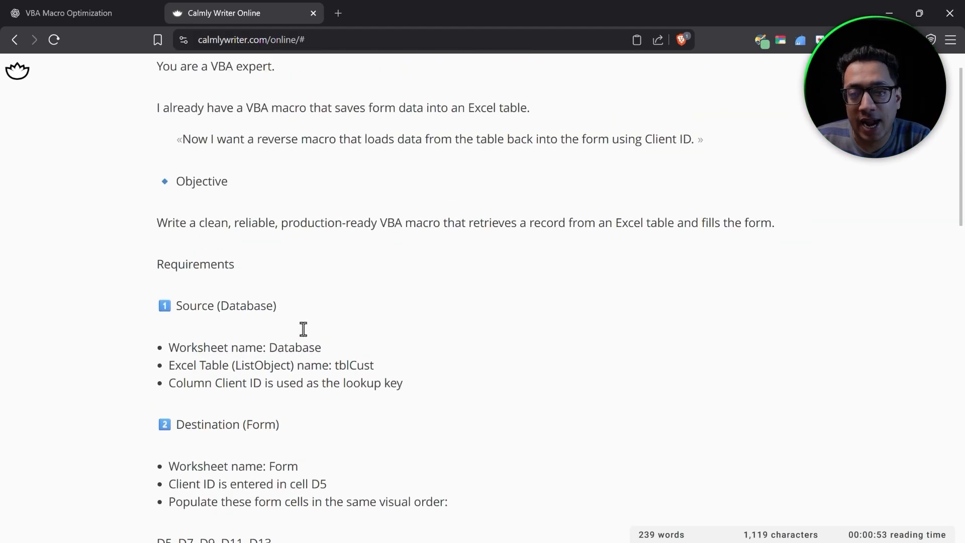
Step: Finish reviewing the reverse-macro prompt in Calmly Writer, copy all of it, and submit it to ChatGPT
scroll(304, 330, down, 5)
scroll(303, 329, down, 3)
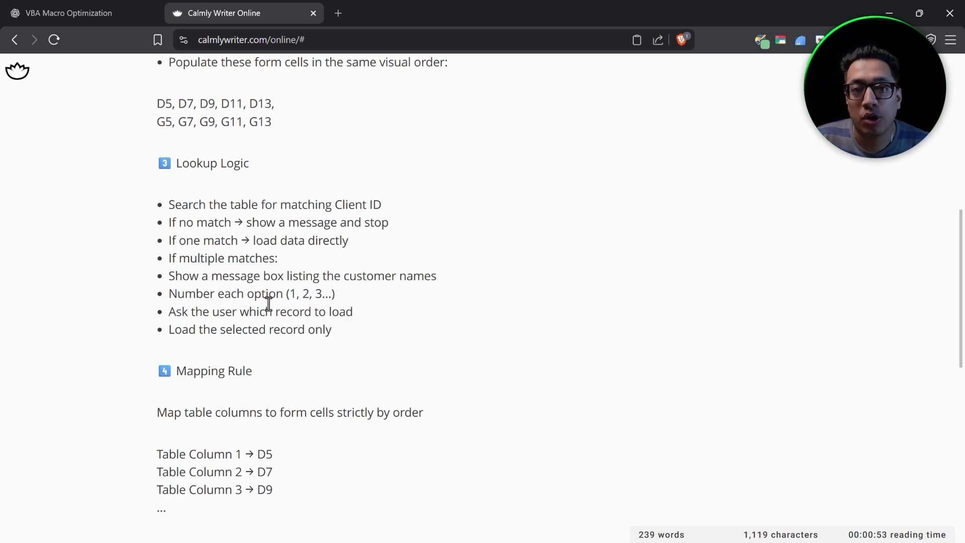
scroll(253, 290, up, 10)
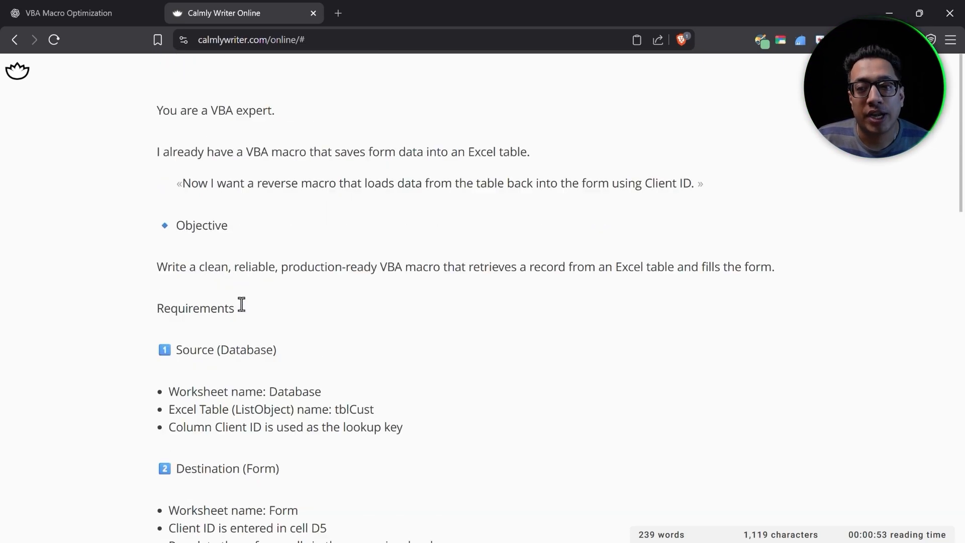
key(ctrl+a)
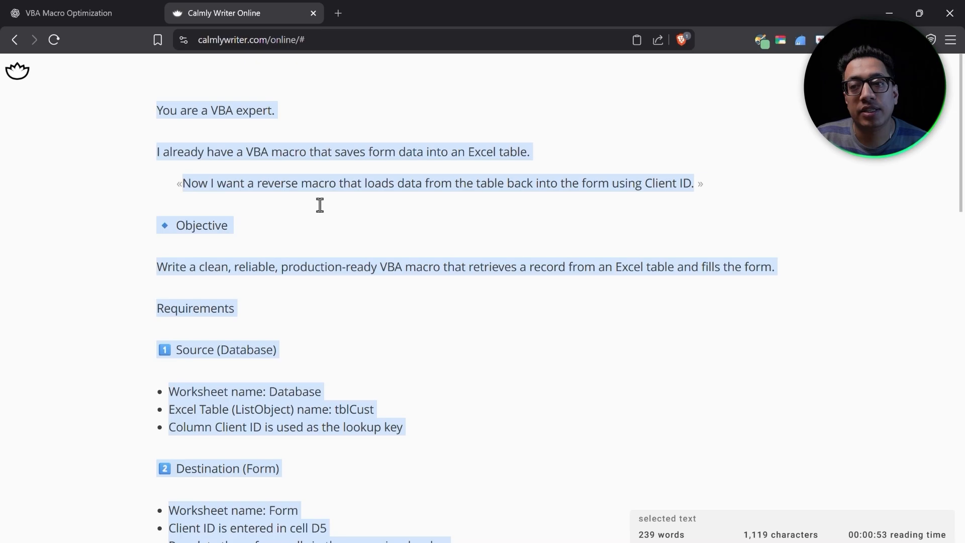
click(94, 21)
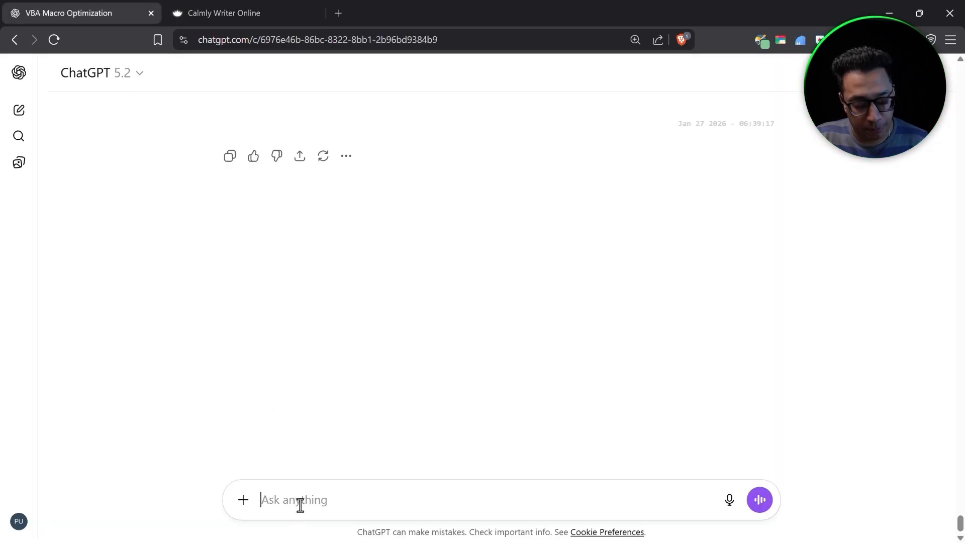
key(ctrl+v)
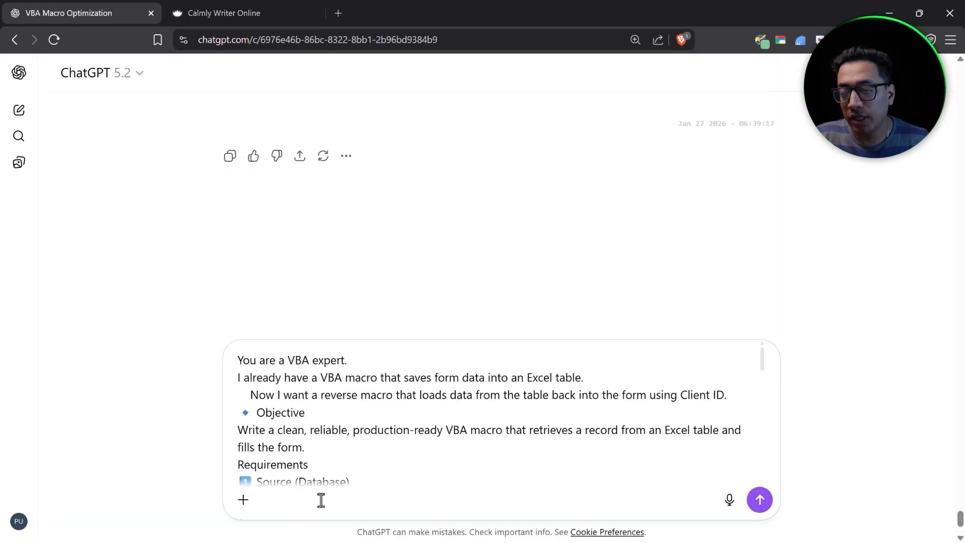
click(762, 509)
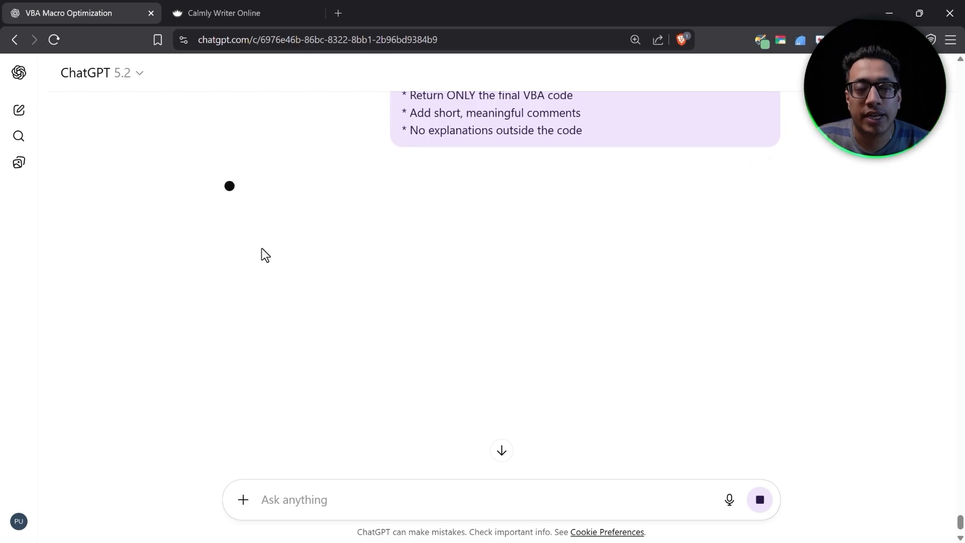
Step: Copy ChatGPT's load-by-Client-ID VBA code and add it to Excel's Module3 below the AddData macro
scroll(200, 267, down, 6)
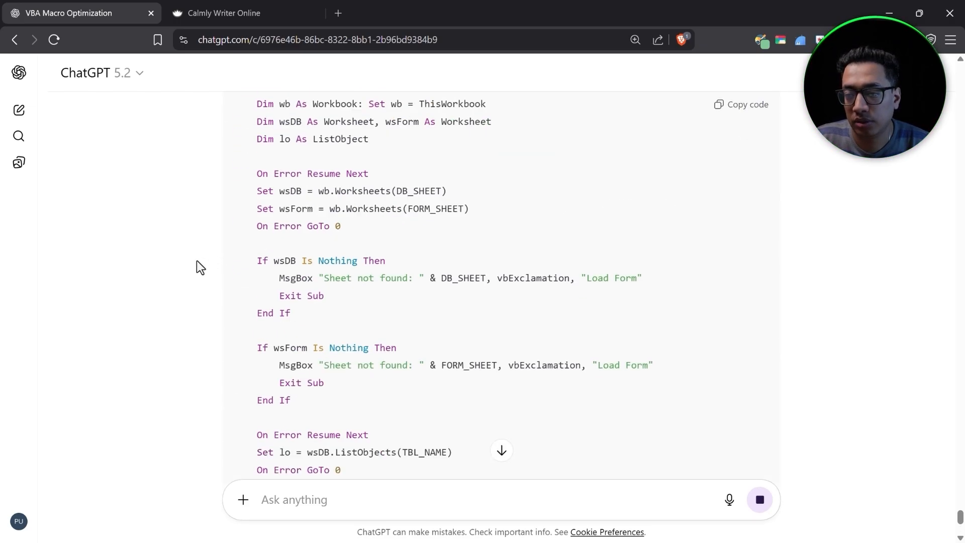
scroll(197, 261, down, 15)
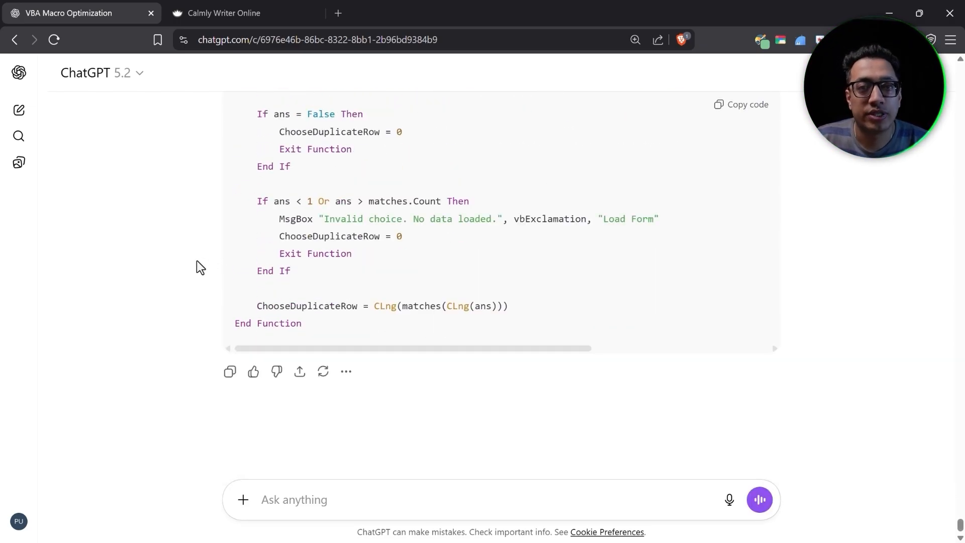
click(734, 108)
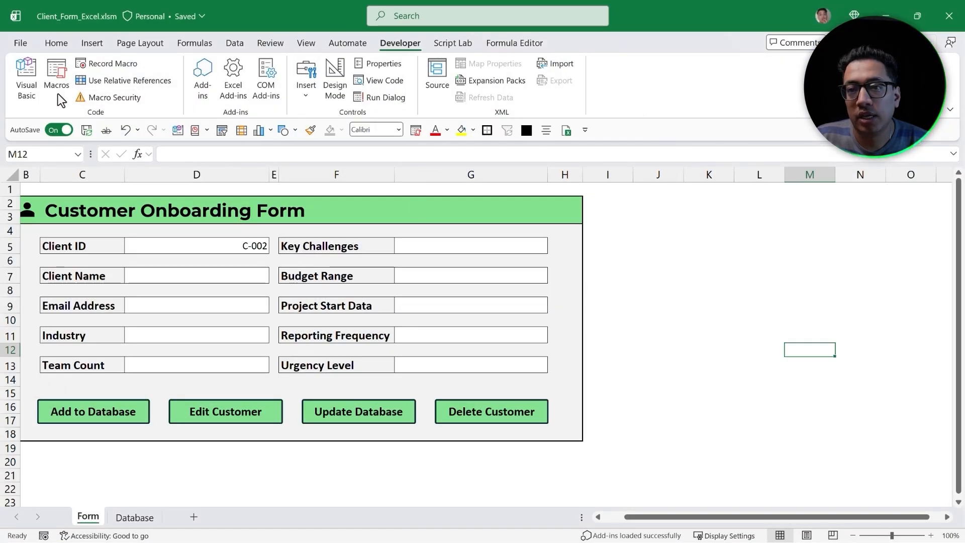
click(27, 83)
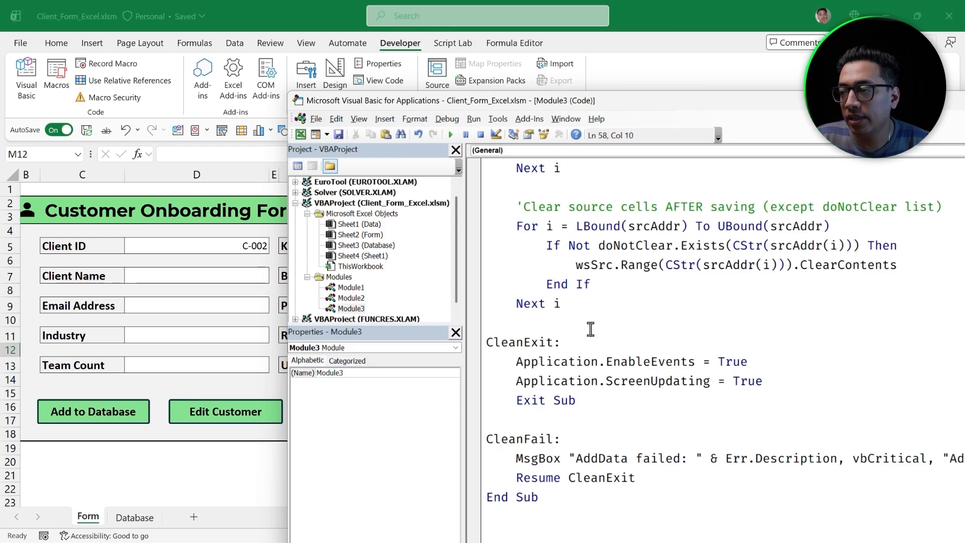
drag(577, 102, 479, 39)
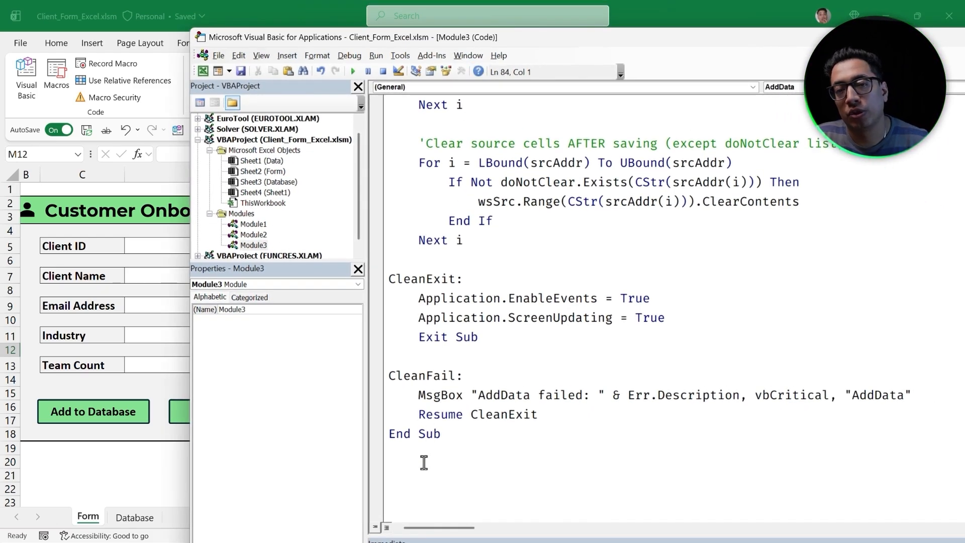
key(ctrl+End)
scroll(448, 349, up, 15)
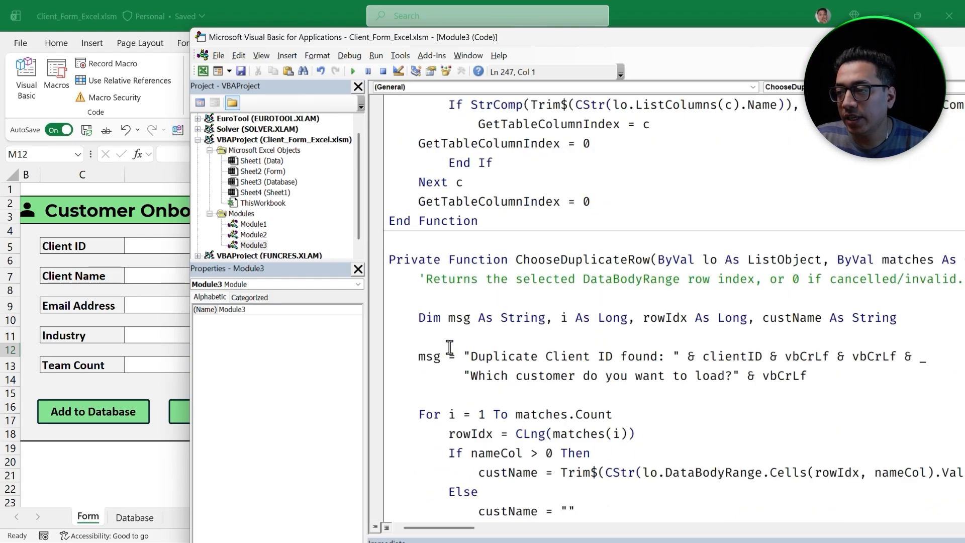
scroll(450, 347, up, 20)
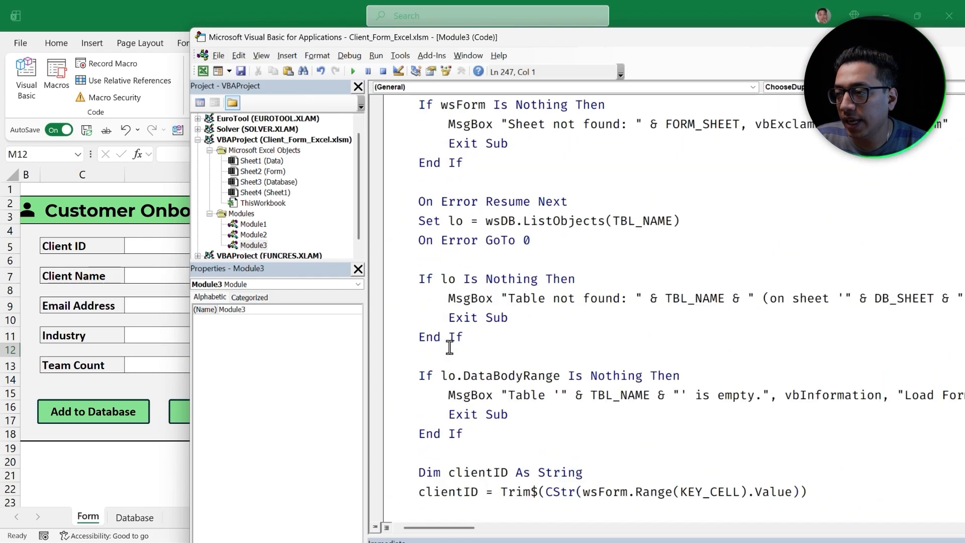
scroll(449, 347, up, 7)
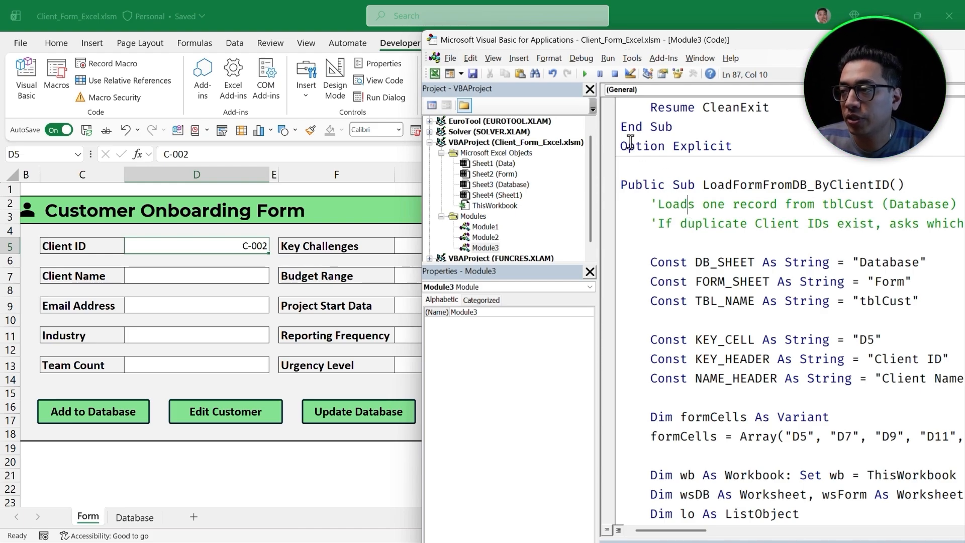
Step: Run the LoadFormFromDB_ByClientID macro for Client ID C-002 and compare the filled form with the C-002 row on the Database sheet
click(585, 74)
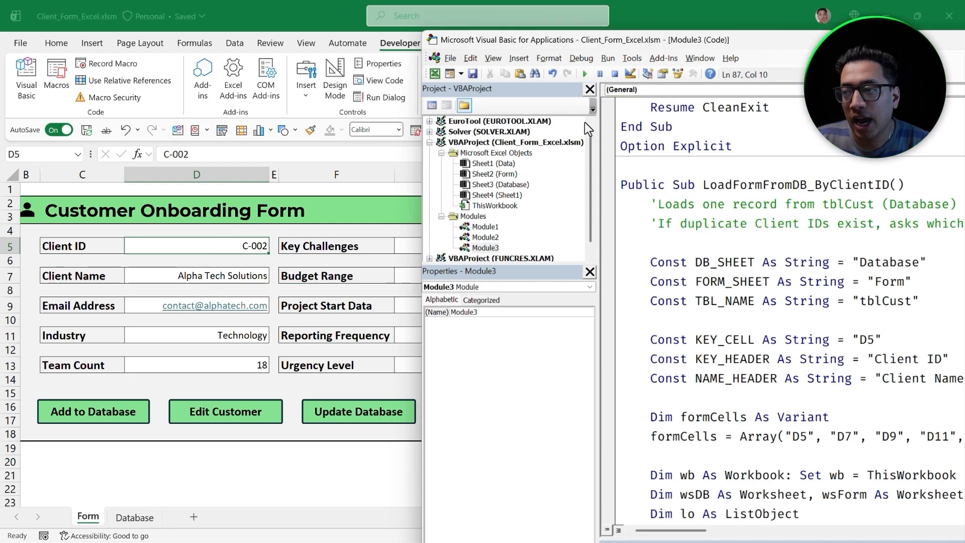
click(337, 222)
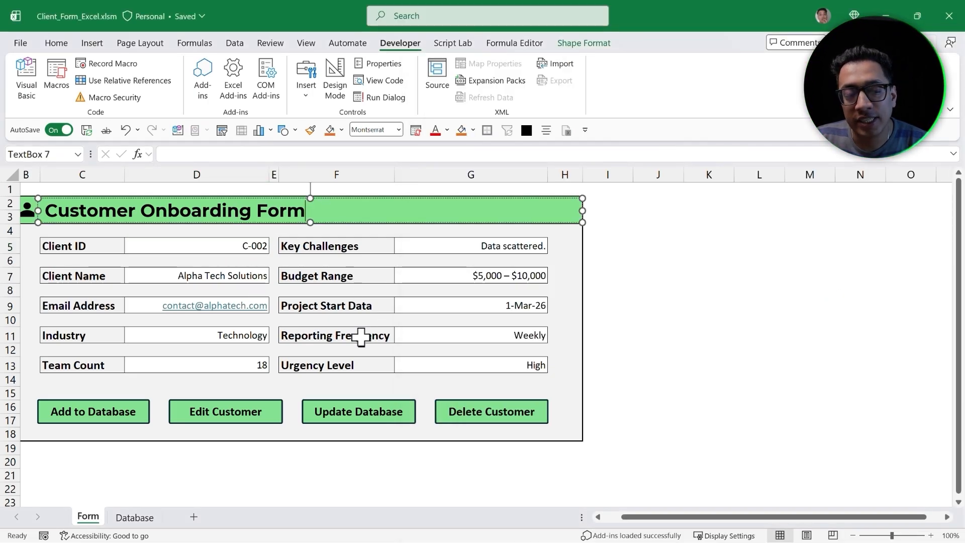
click(133, 517)
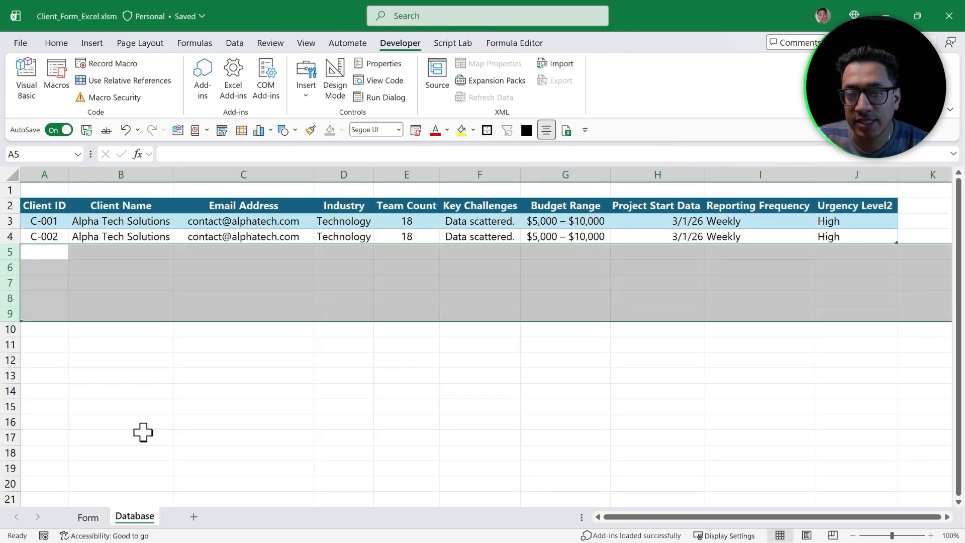
click(125, 235)
drag(880, 236, 39, 239)
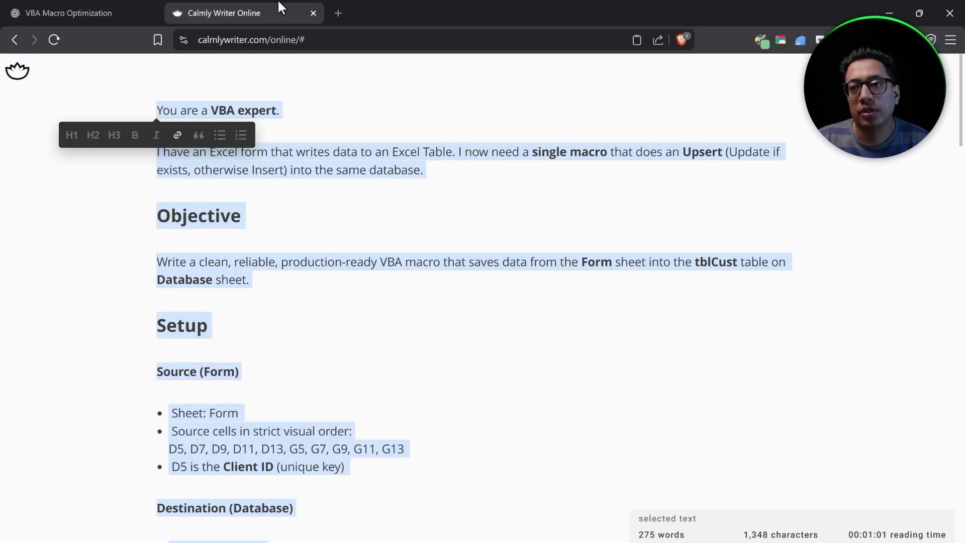
Step: Switch to Calmly Writer and review the Upsert macro prompt's objective, form source and database destination
click(262, 253)
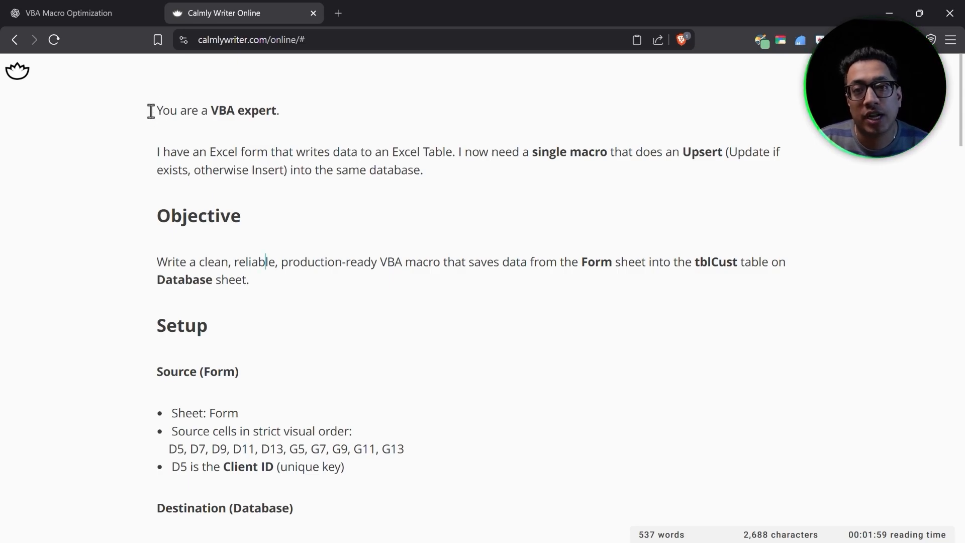
drag(155, 107, 709, 487)
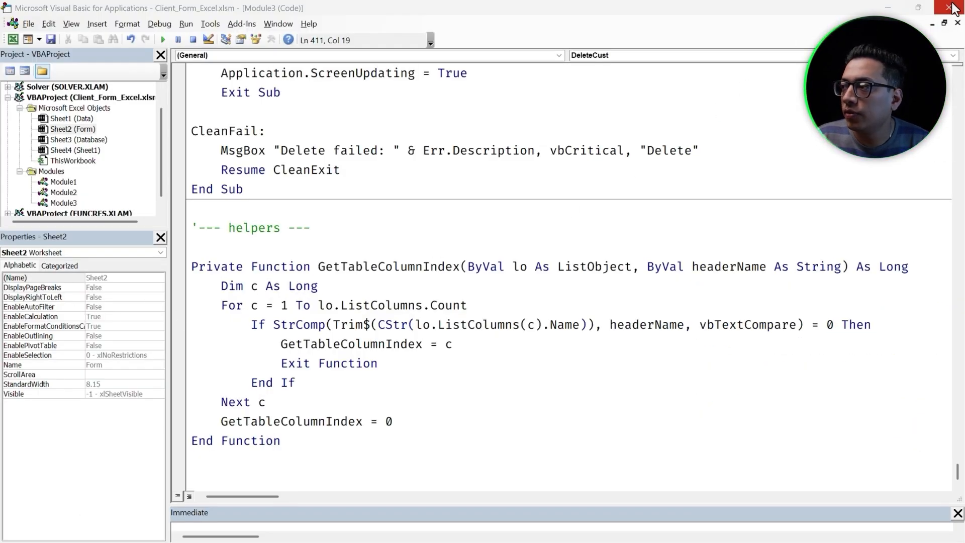
Step: Close the VBA editor and assign the Module3.AddData macro to the form's Add to Database button
click(954, 7)
click(83, 435)
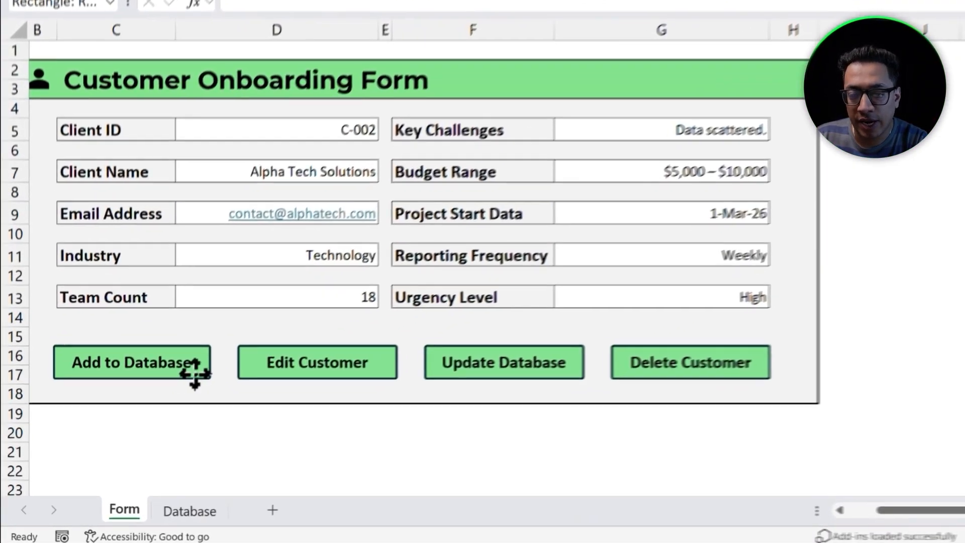
right_click(137, 419)
click(295, 237)
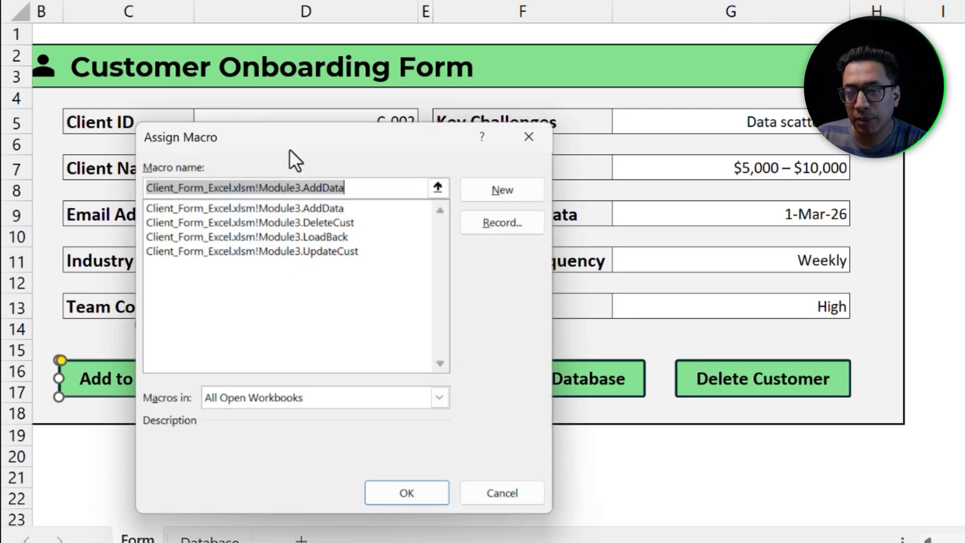
drag(290, 126, 355, 67)
key(Return)
Step: Assign the Module3.LoadBack macro to the Edit Customer button
right_click(367, 390)
click(473, 352)
click(496, 220)
click(662, 485)
Step: Assign the UpdateCust macro to the Update Database button and the DeleteCust macro to the Delete Customer button
right_click(568, 390)
click(782, 495)
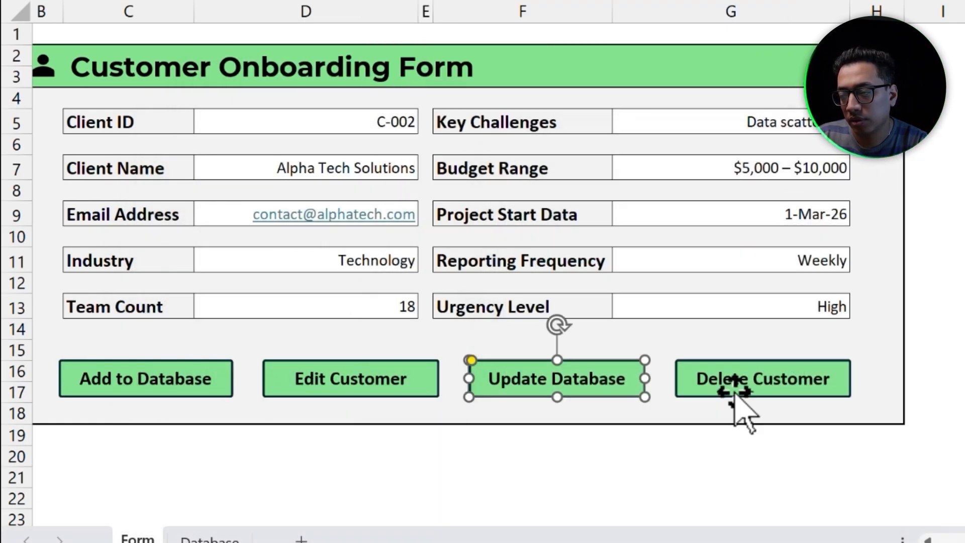
right_click(737, 391)
click(672, 481)
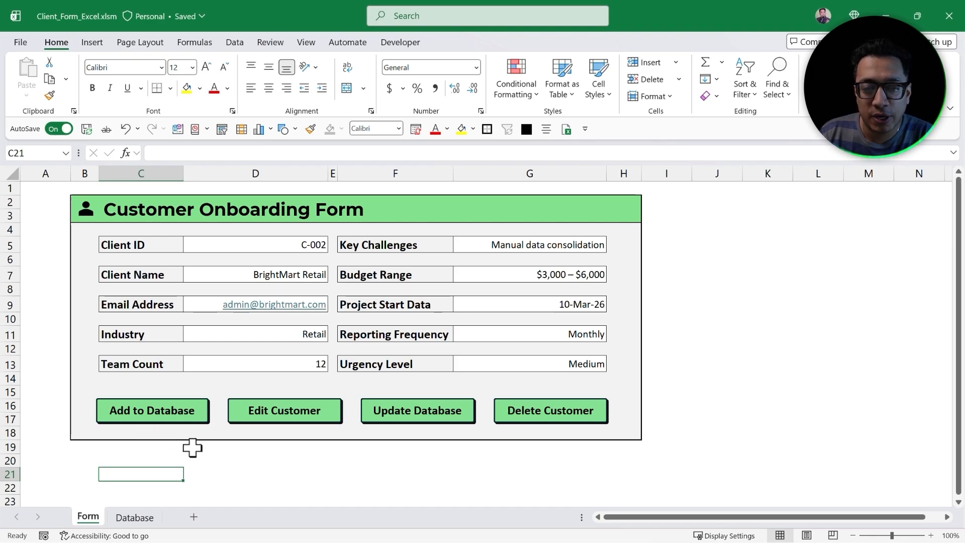
Step: Add the filled-in BrightMart Retail customer C-002 to the database through the form and check the Database sheet
click(163, 419)
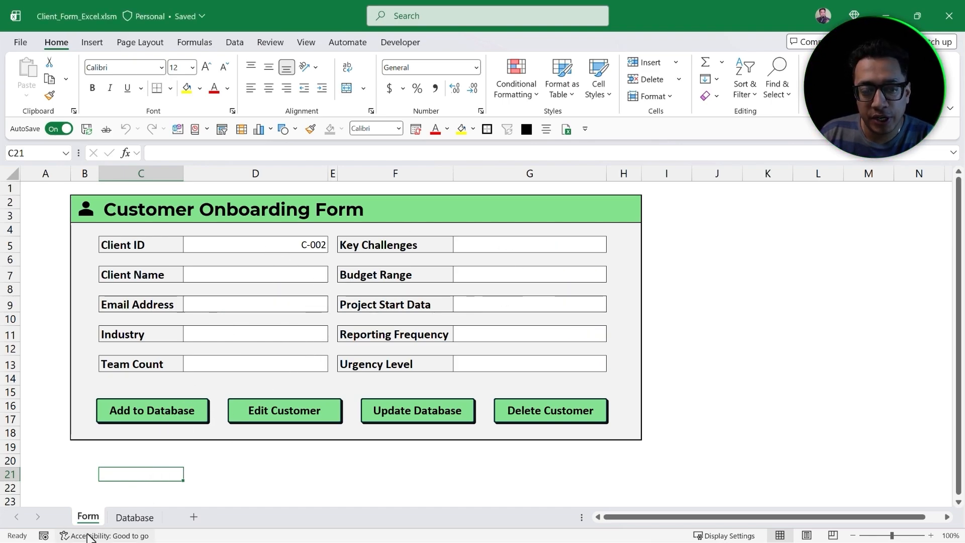
click(135, 517)
click(88, 518)
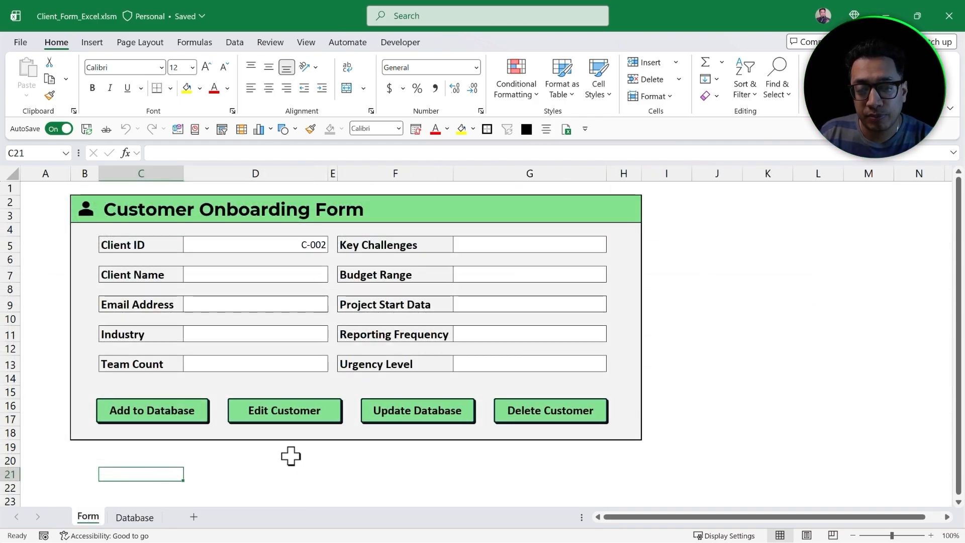
Step: Load customer C-002 back into the form for editing and set the Team Count to 25
click(288, 421)
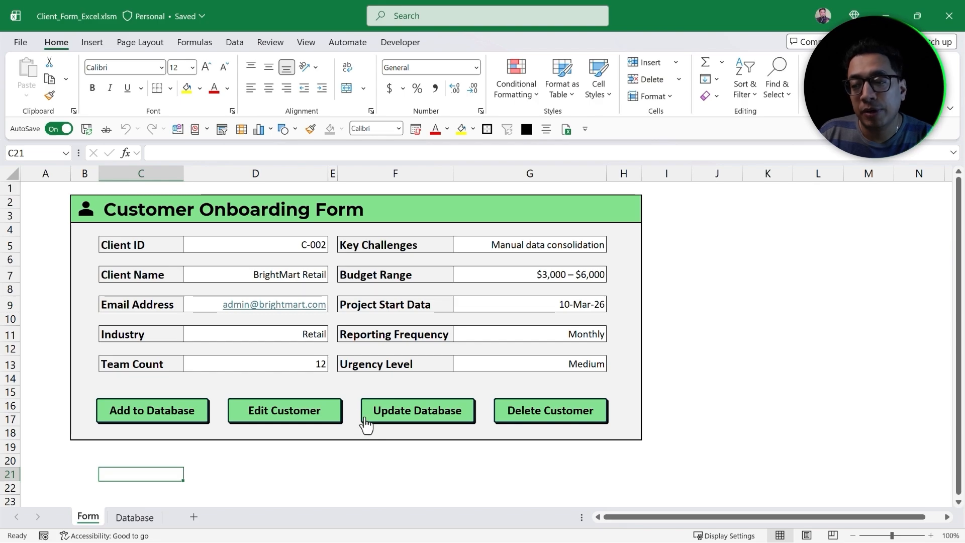
click(318, 365)
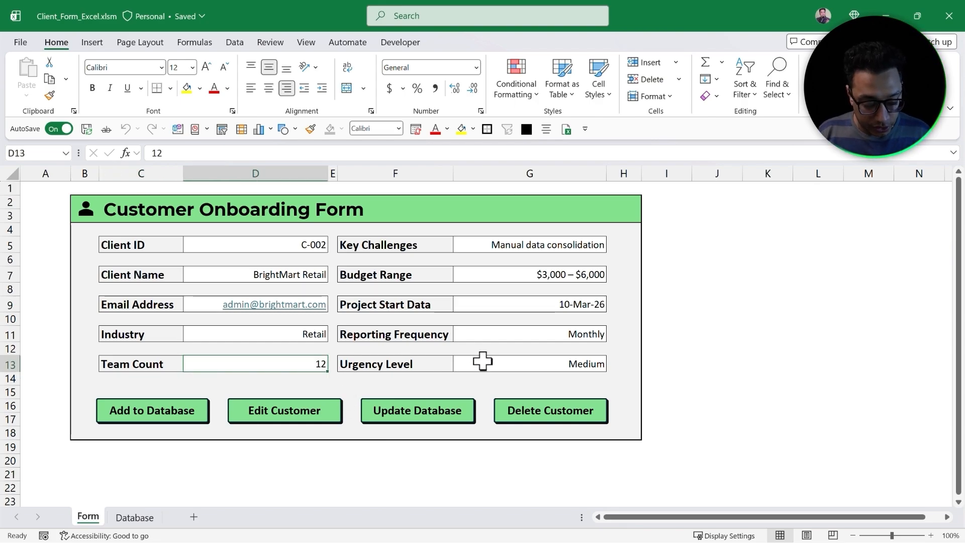
text(25)
key(Return)
key(Up)
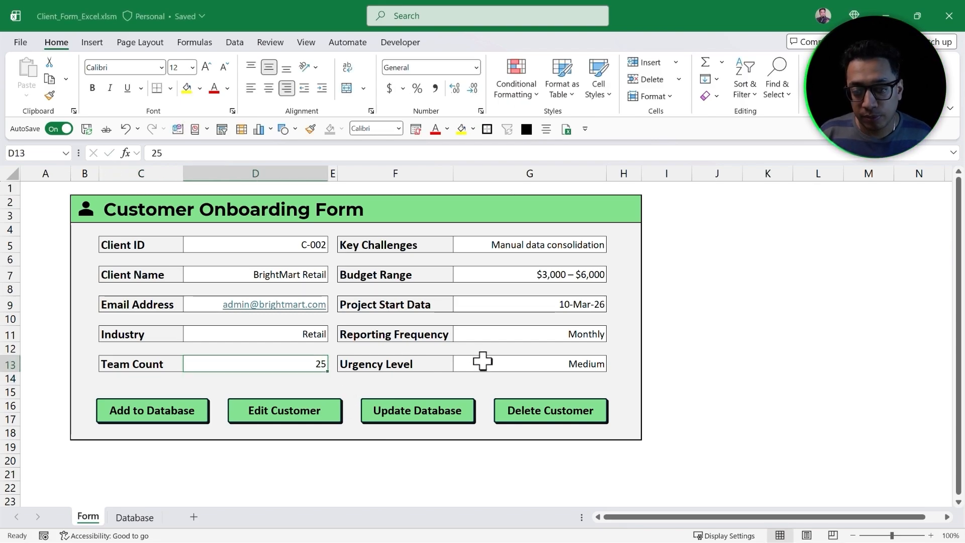
Step: Set the customer's Urgency Level in the form to High
key(Right)
key(Right)
key(Right)
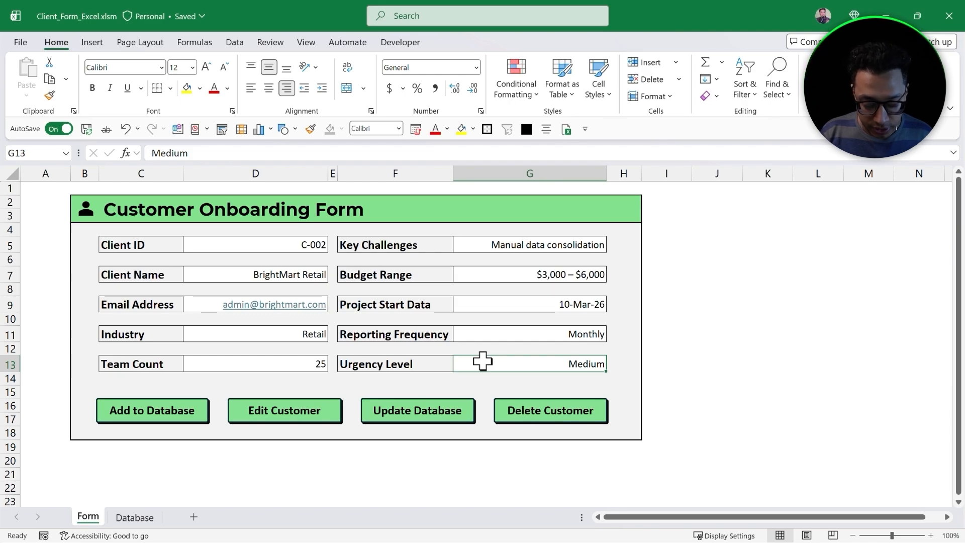
text(High)
key(Return)
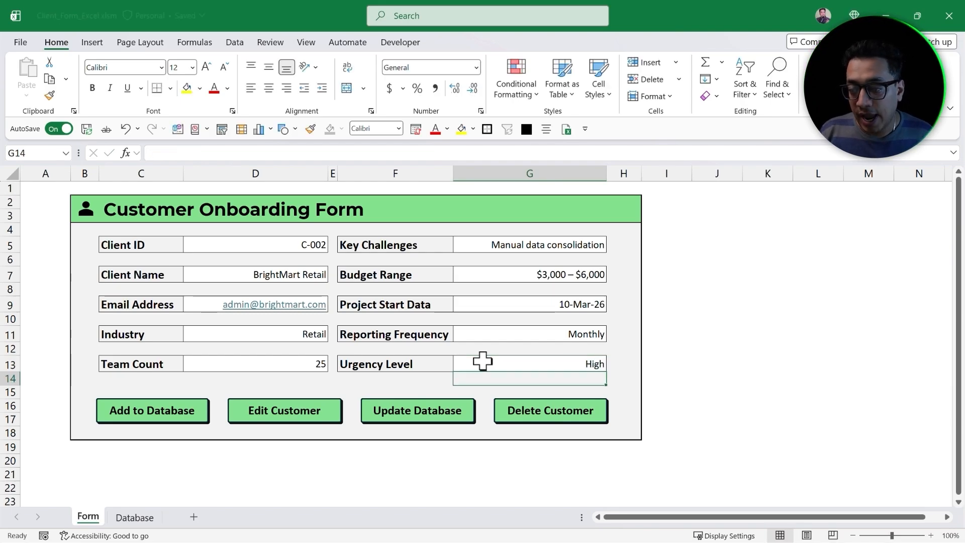
Step: Update the database with the edited C-002 record, dismiss the message, and check its row on the Database sheet
click(440, 420)
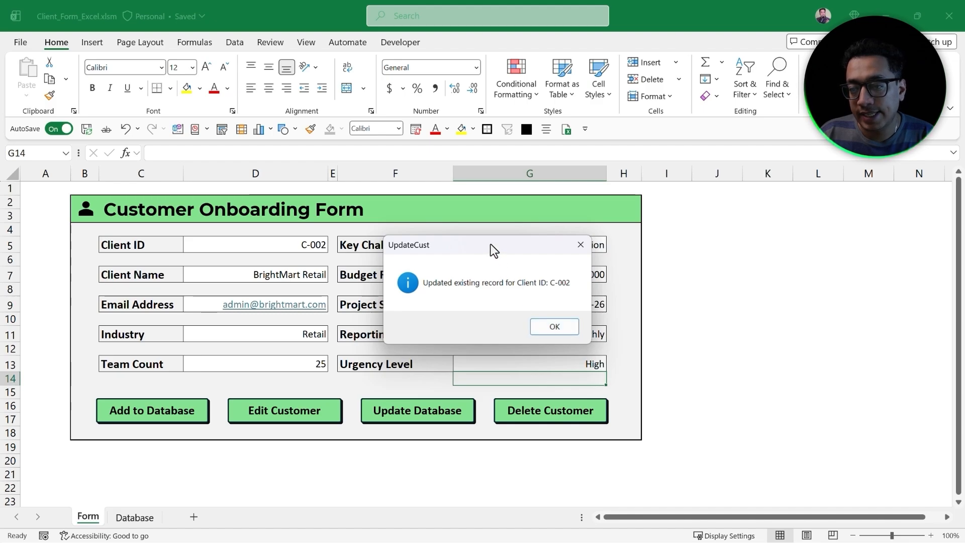
drag(491, 245, 351, 242)
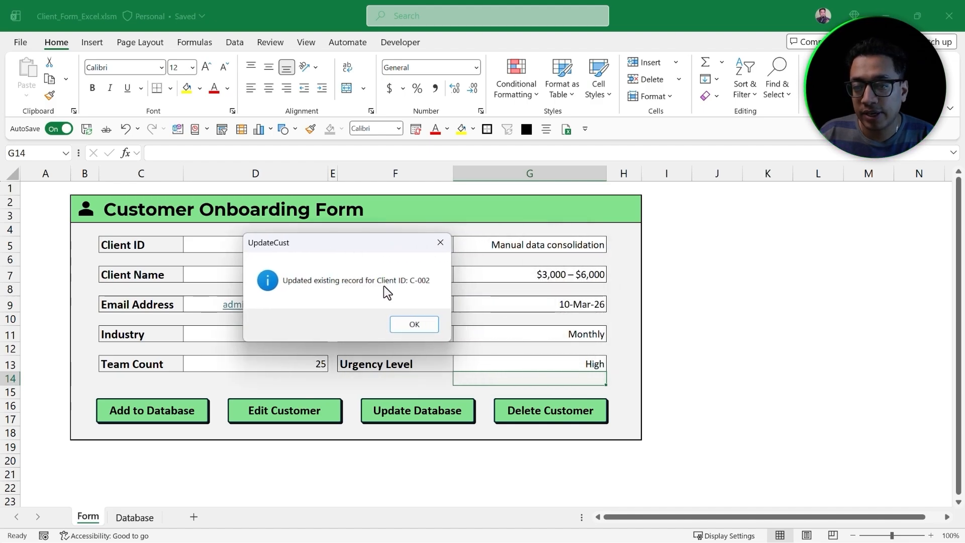
click(418, 330)
click(134, 517)
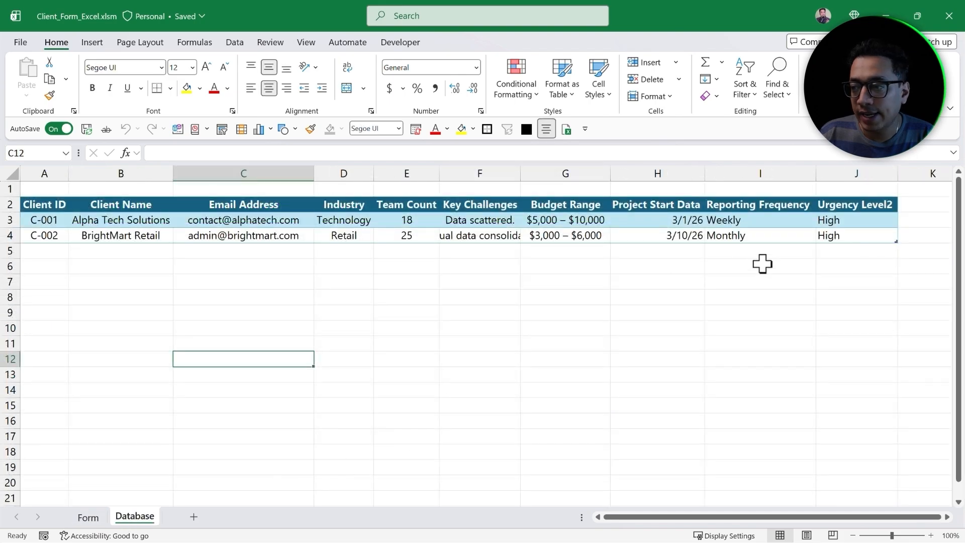
click(845, 236)
Step: Load customer C-002 into the form, delete its record with confirmation, and check the Database sheet
click(88, 517)
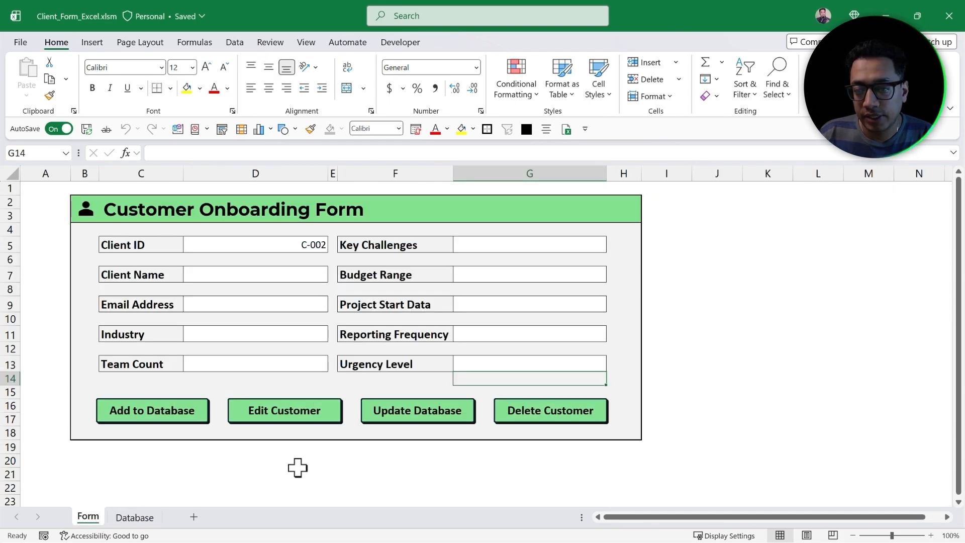
click(291, 423)
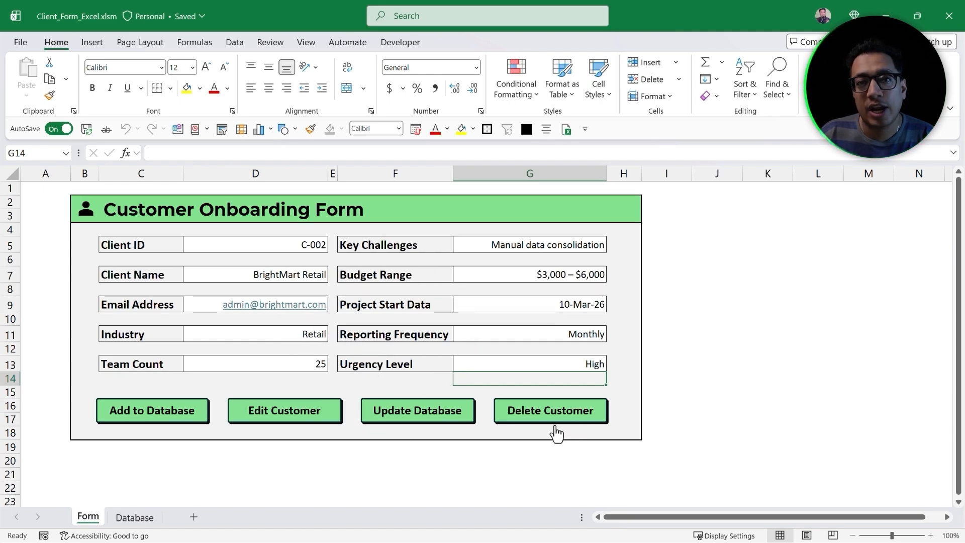
click(507, 401)
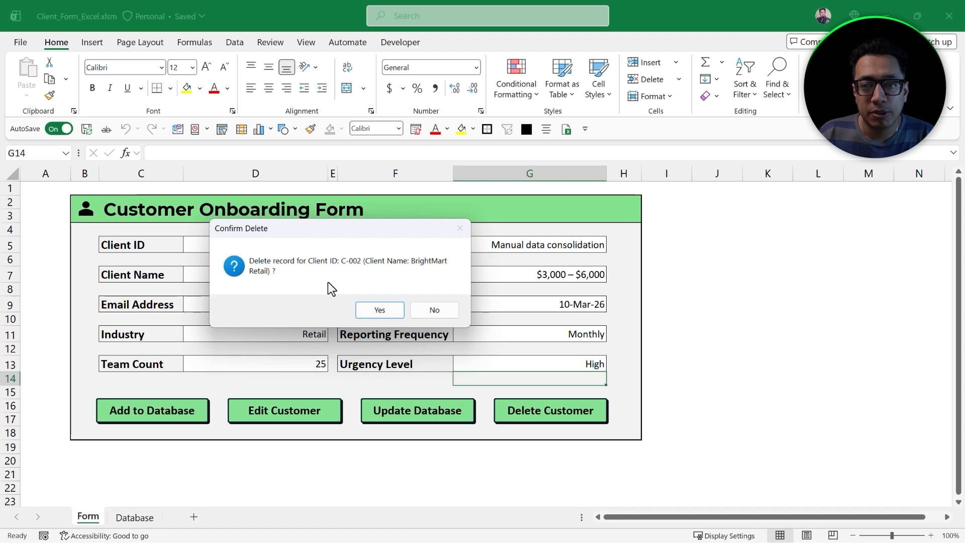
click(391, 310)
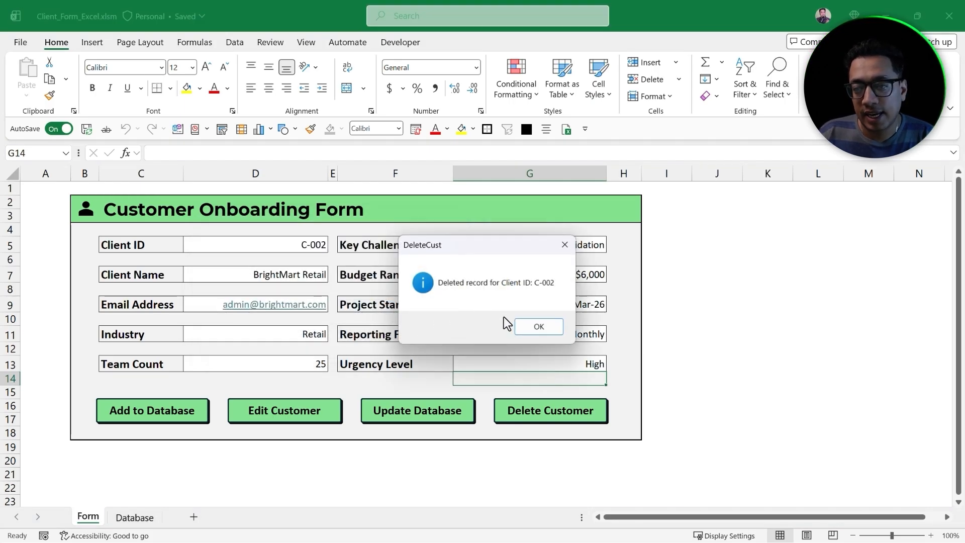
click(514, 327)
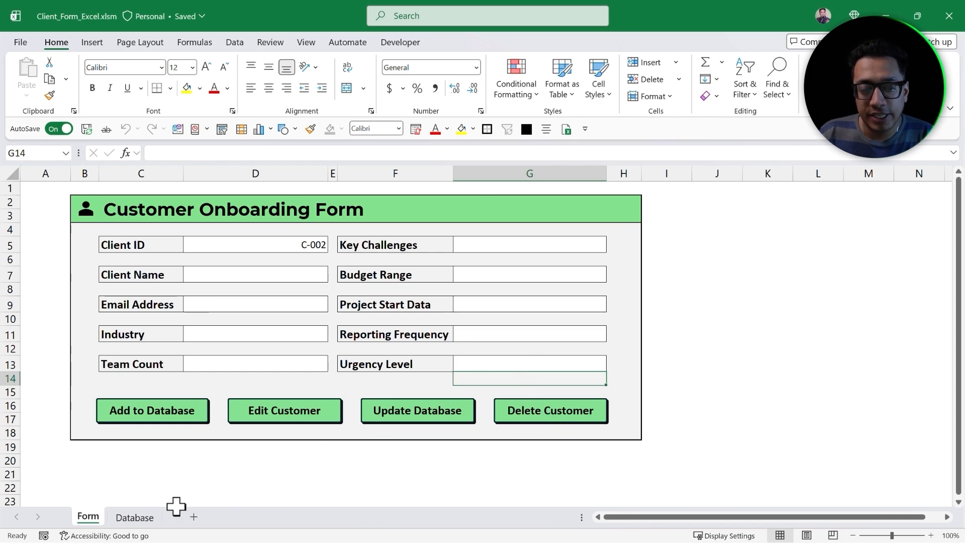
click(143, 518)
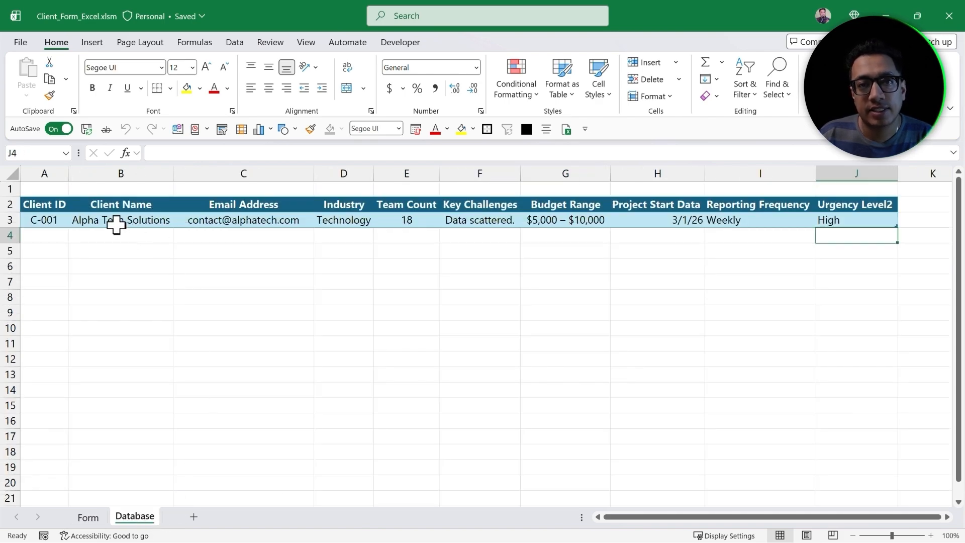